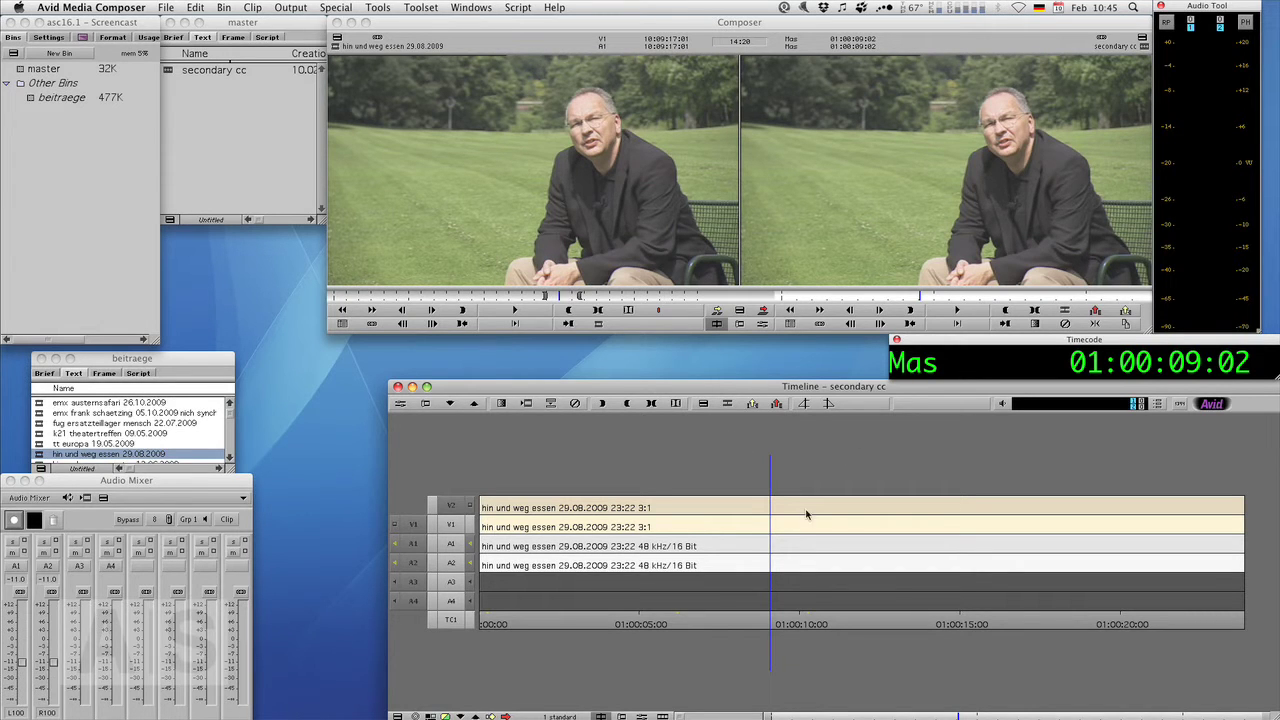
Step: Park the playhead near 01:00:09 and switch to Color Correction mode with the Curves tab
drag(768, 552, 735, 529)
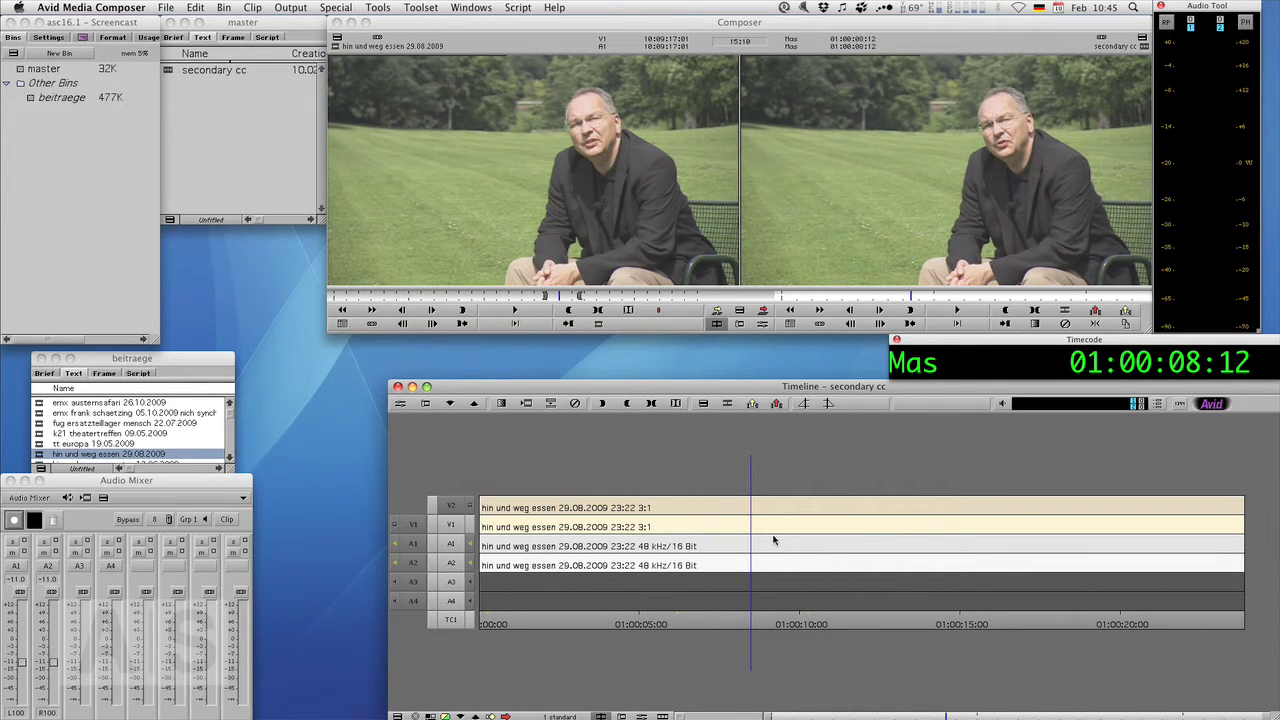
drag(757, 565, 789, 560)
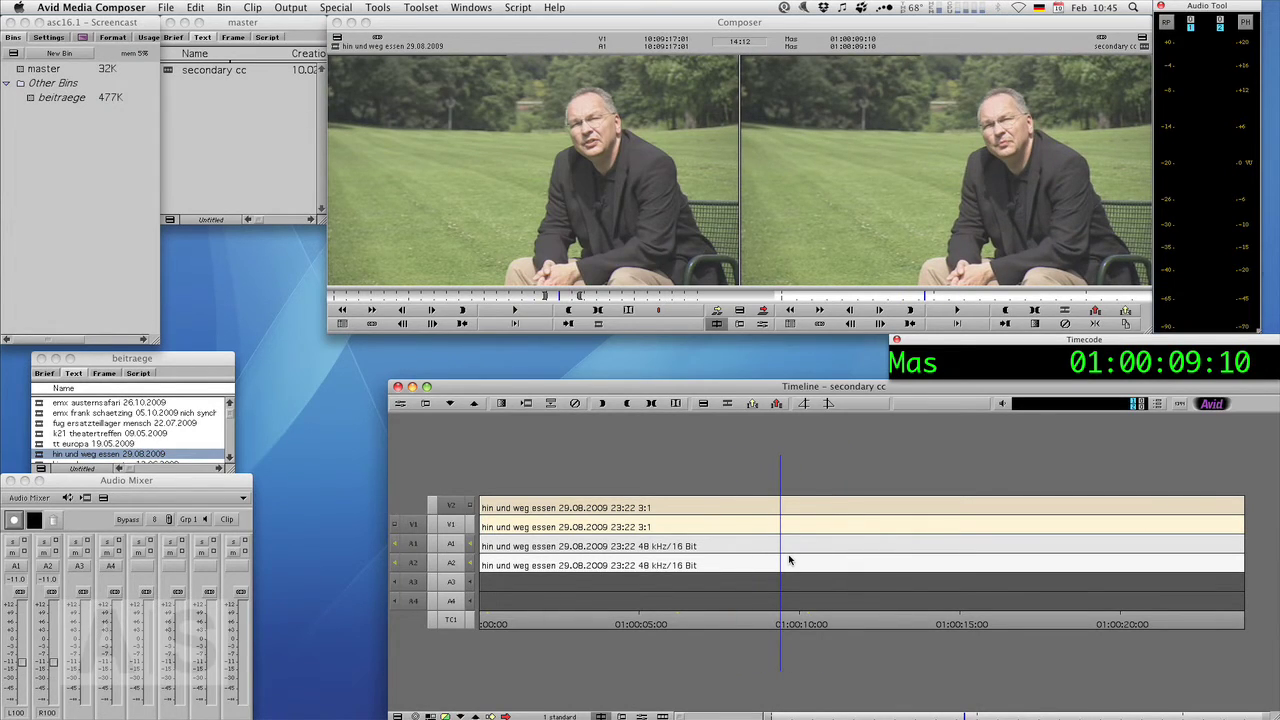
key(super+shift+2)
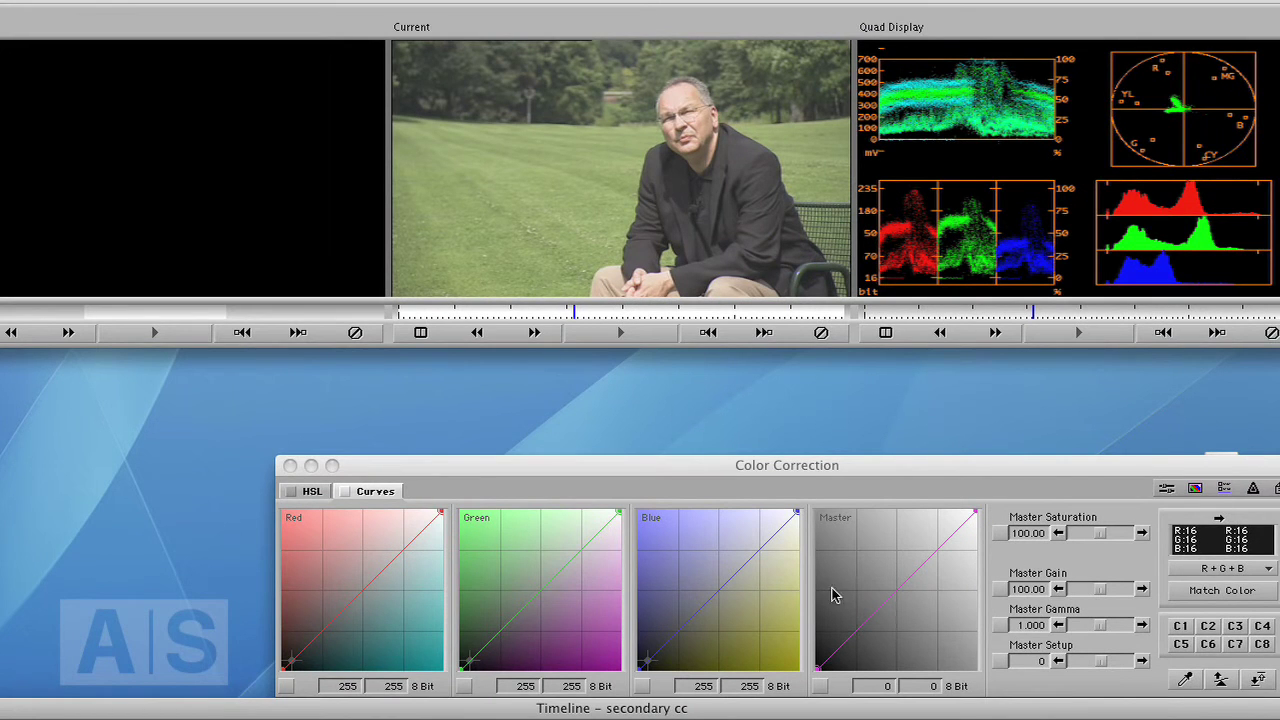
Step: Lower the top points of the Red and Blue curves to warm the V2 clip
click(441, 519)
drag(441, 515, 436, 512)
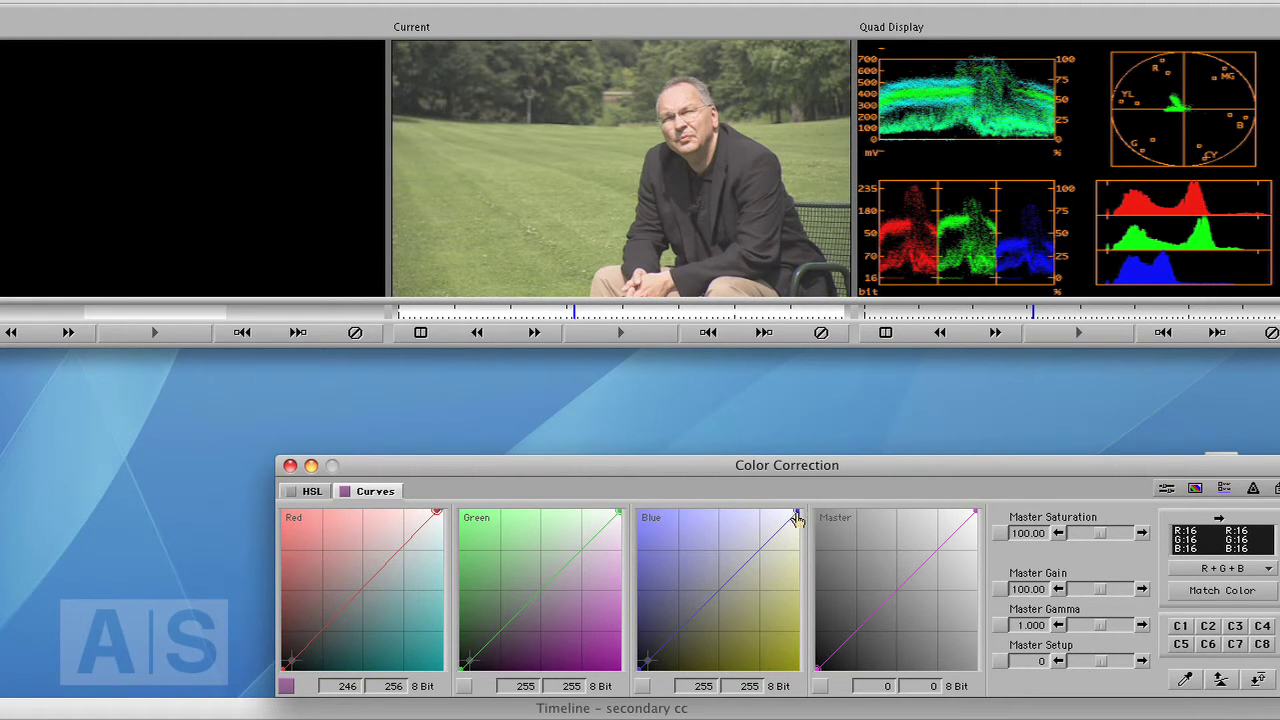
drag(797, 520, 800, 527)
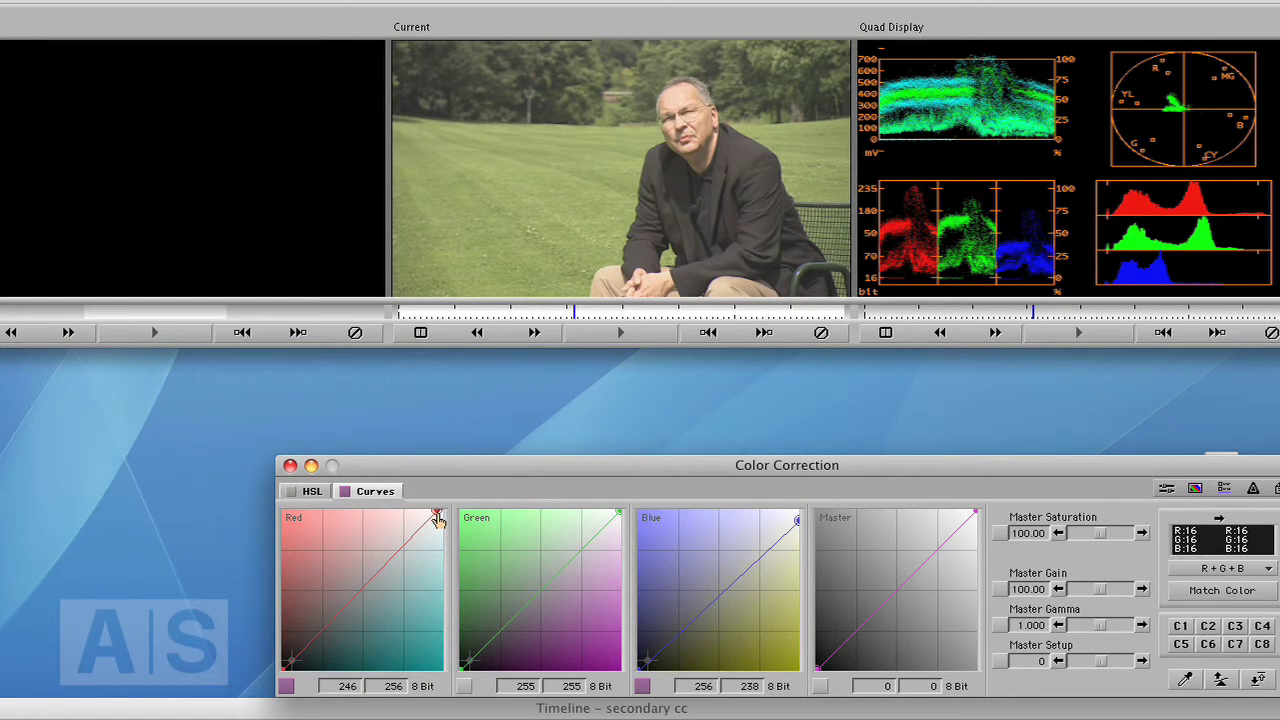
drag(438, 520, 435, 518)
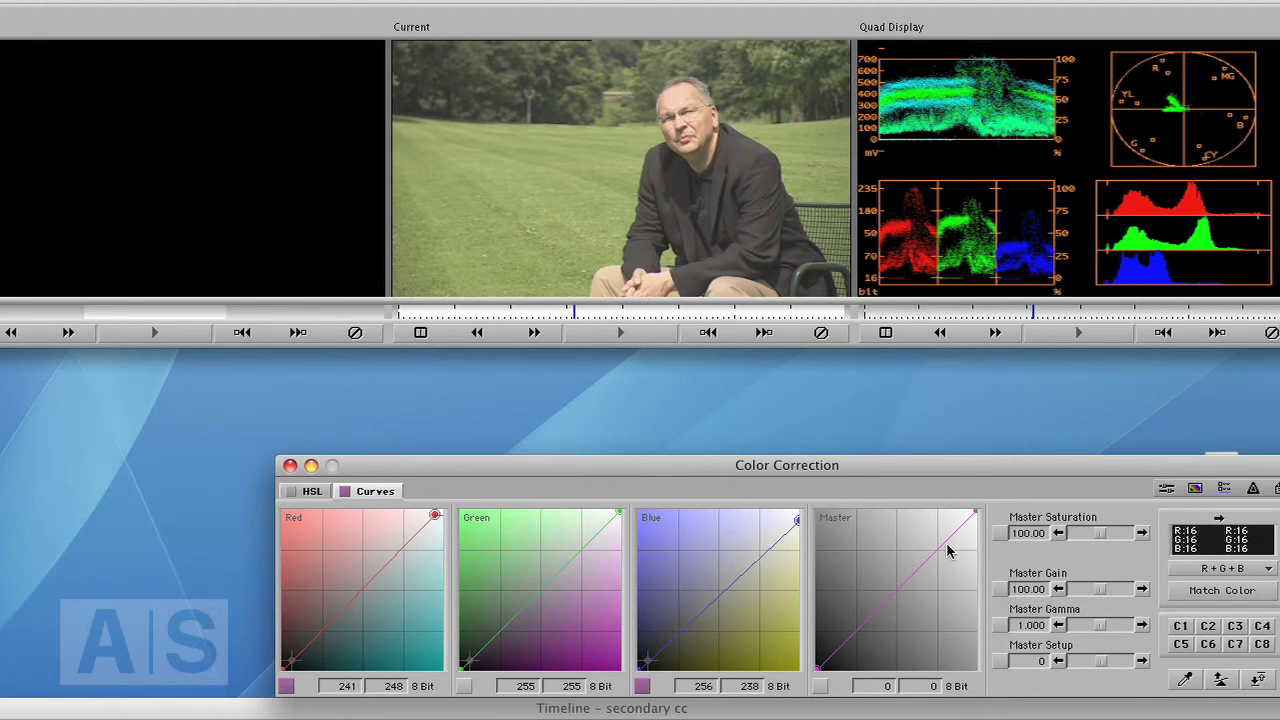
Step: Add a highlight point and a shadow point to the Master curve for an S-curve
mouse_move(944, 545)
mouse_down()
mouse_move(946, 531)
mouse_move(950, 554)
mouse_up()
drag(866, 628, 866, 635)
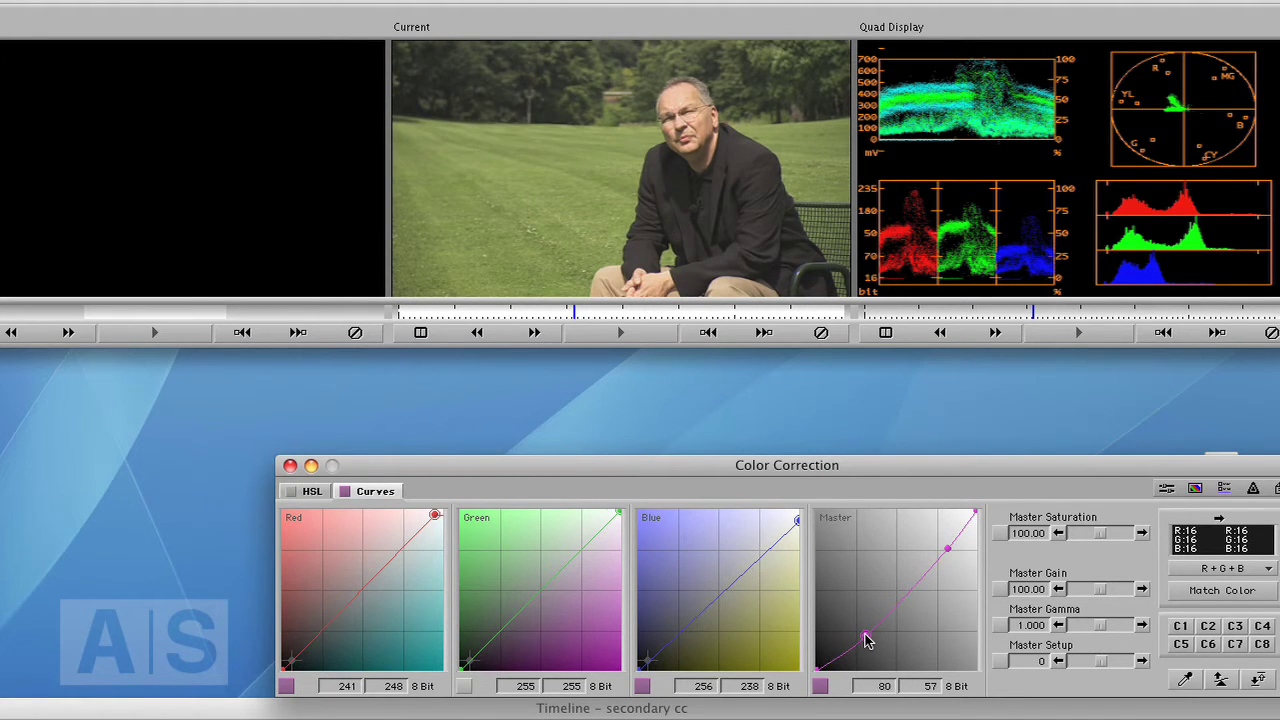
drag(868, 641, 876, 635)
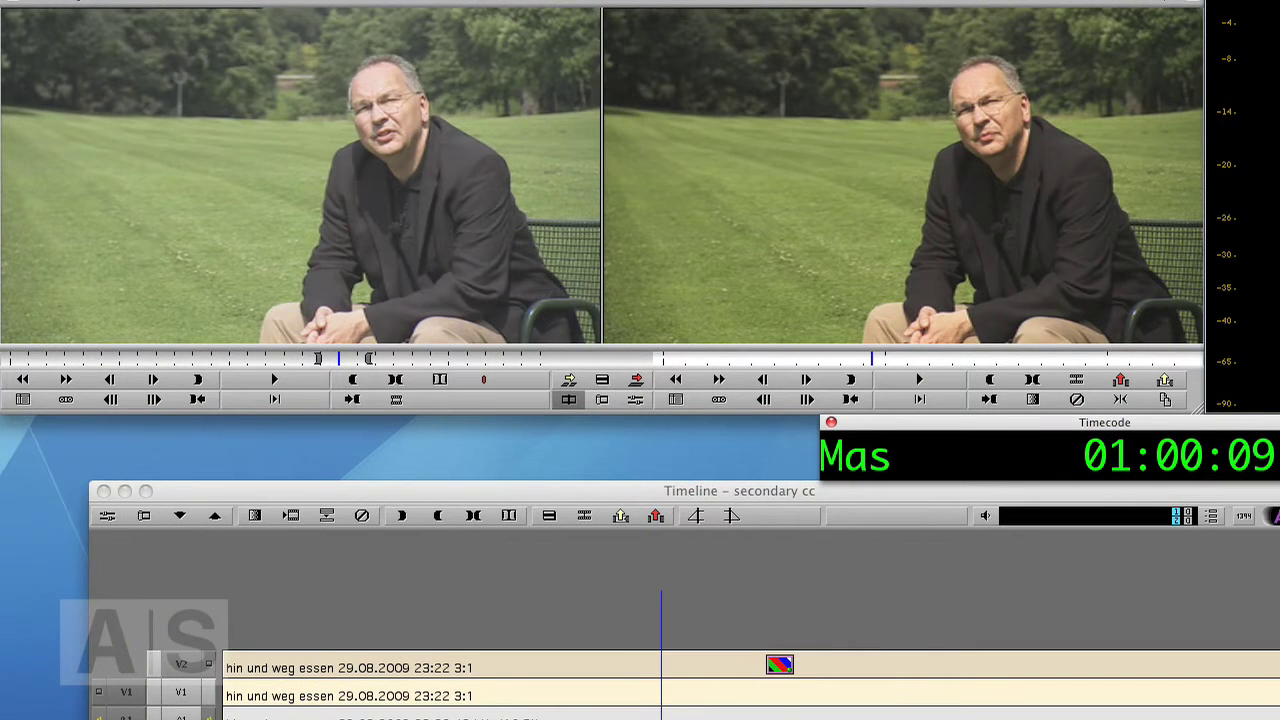
Step: Apply BCC Correct Selected from the Effect Palette's BCC Color & Blurs category to the V2 segment
drag(661, 620, 733, 620)
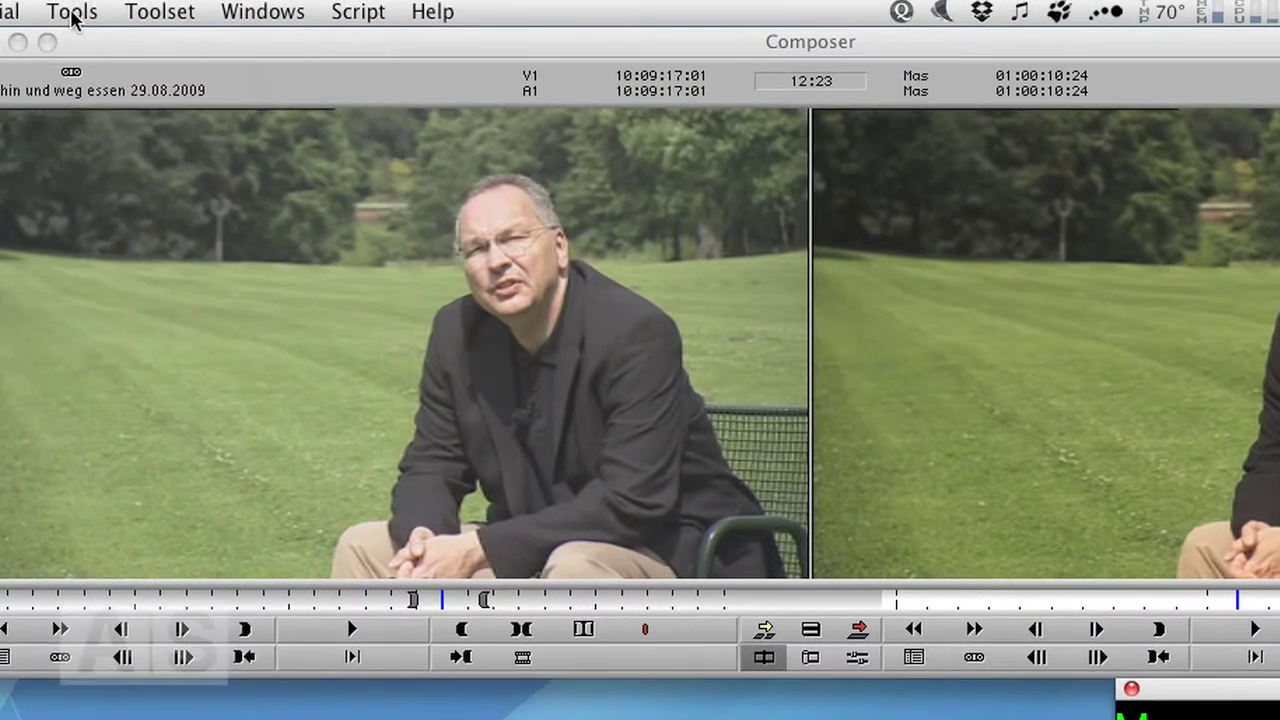
click(74, 12)
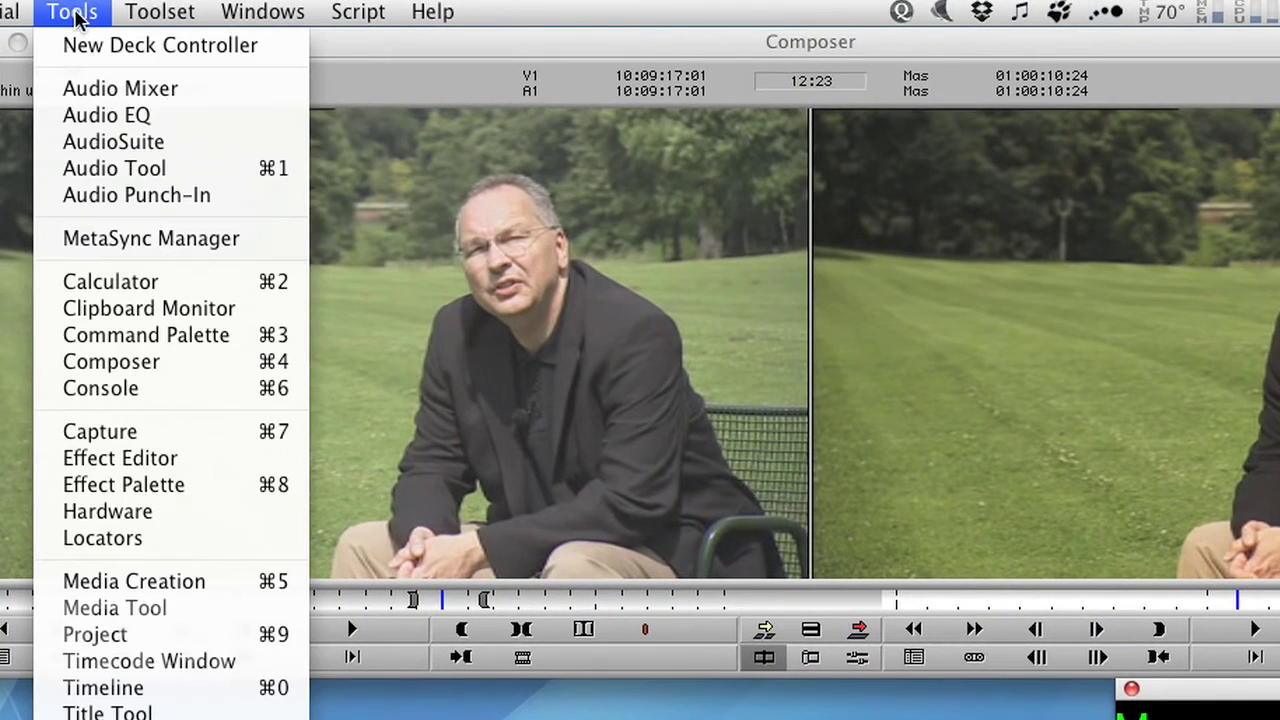
click(140, 487)
drag(613, 296, 788, 660)
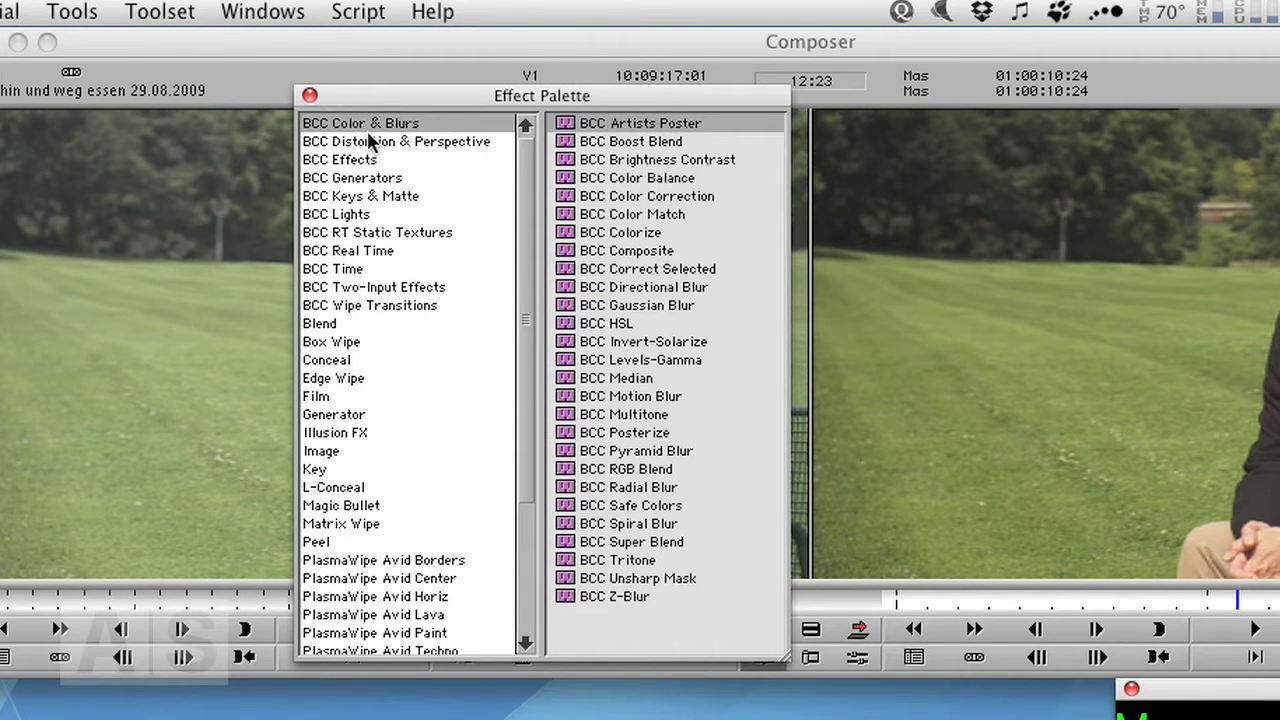
click(580, 267)
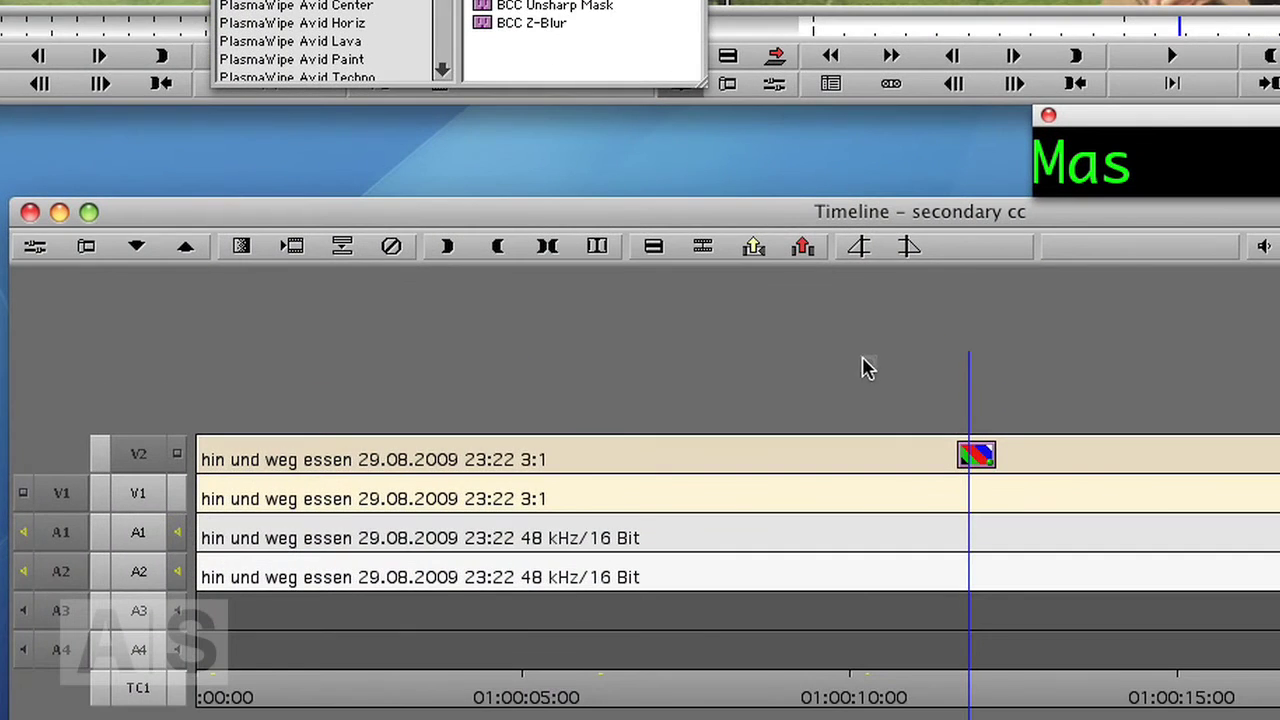
drag(865, 407, 978, 463)
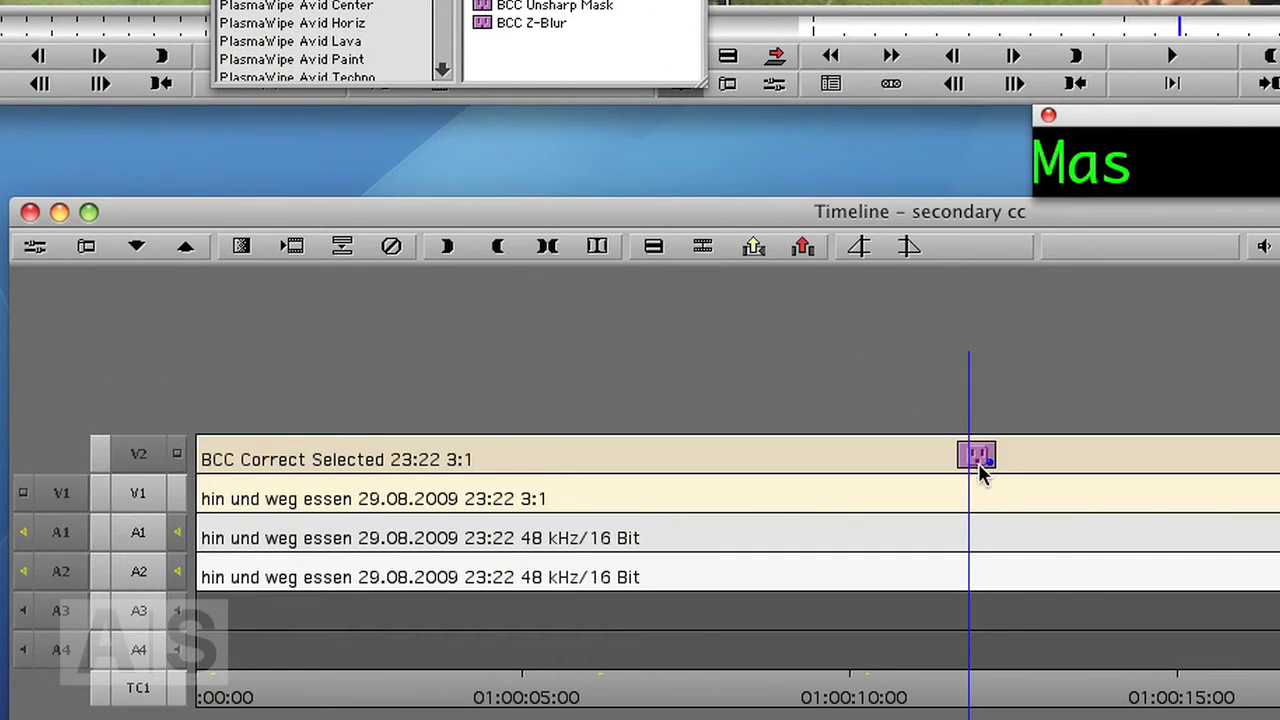
Step: Enter Effect Mode for BCC Correct Selected and sample the lawn's green as its key colour
click(33, 248)
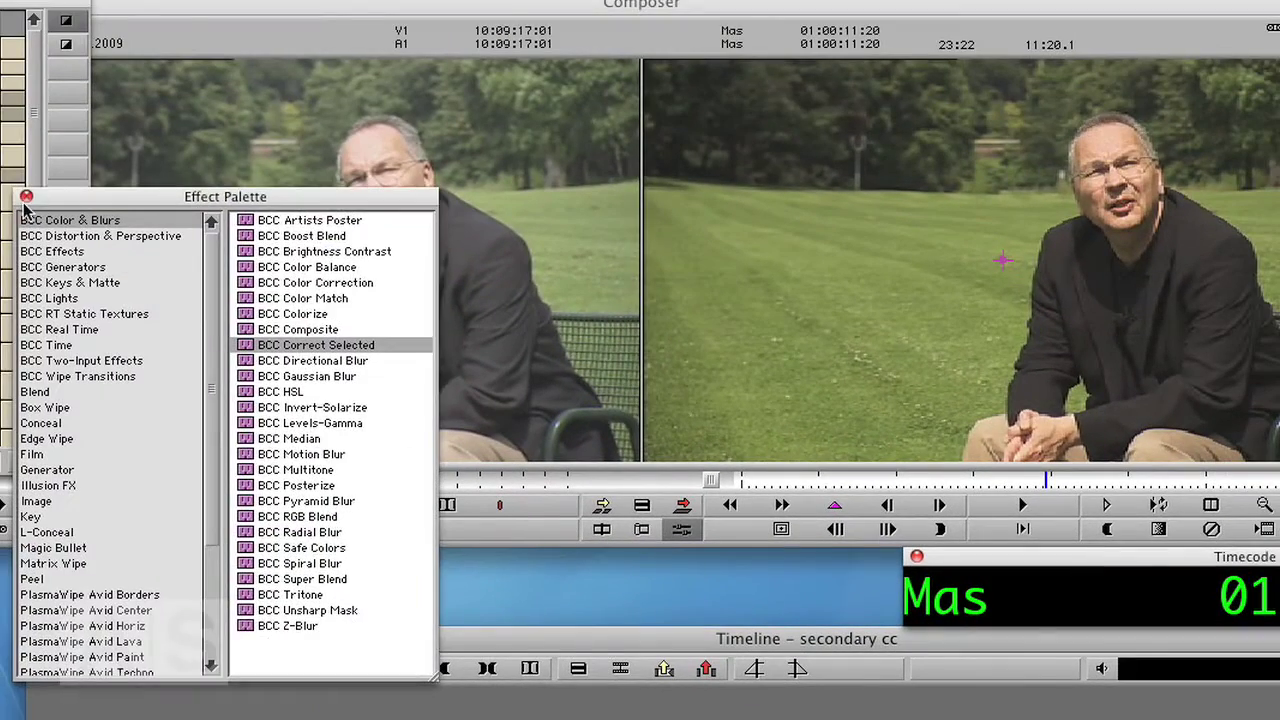
click(26, 194)
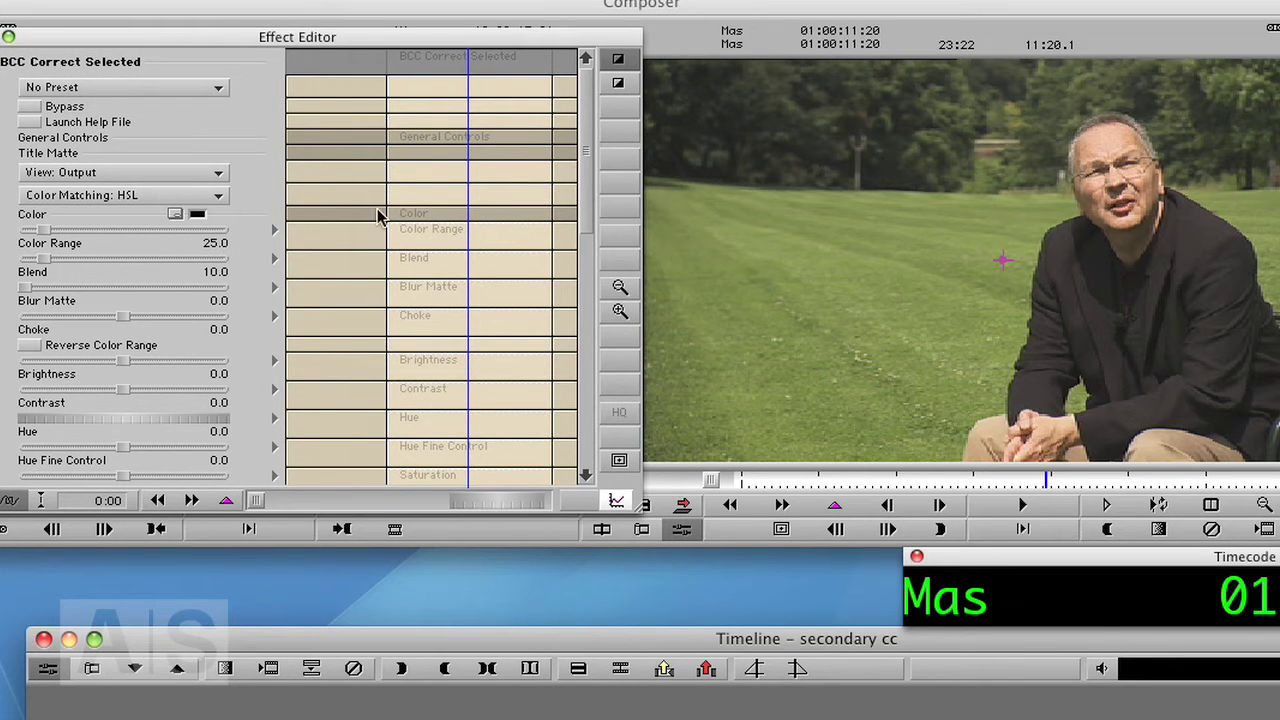
mouse_move(586, 196)
mouse_down()
mouse_move(578, 250)
mouse_move(606, 186)
mouse_move(586, 180)
mouse_move(584, 205)
mouse_move(591, 177)
mouse_up()
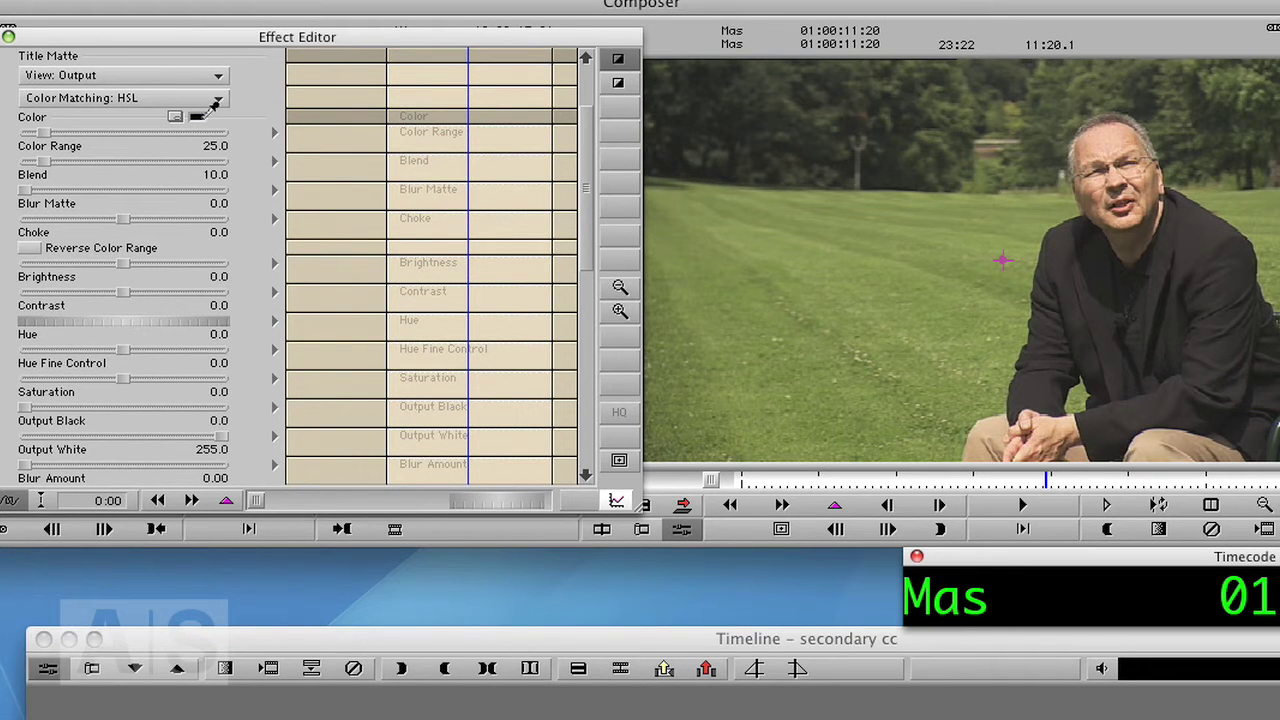
drag(200, 114, 794, 286)
Step: View the BCC Correct Selected key as a Matte and set Choke to 5.0
click(112, 77)
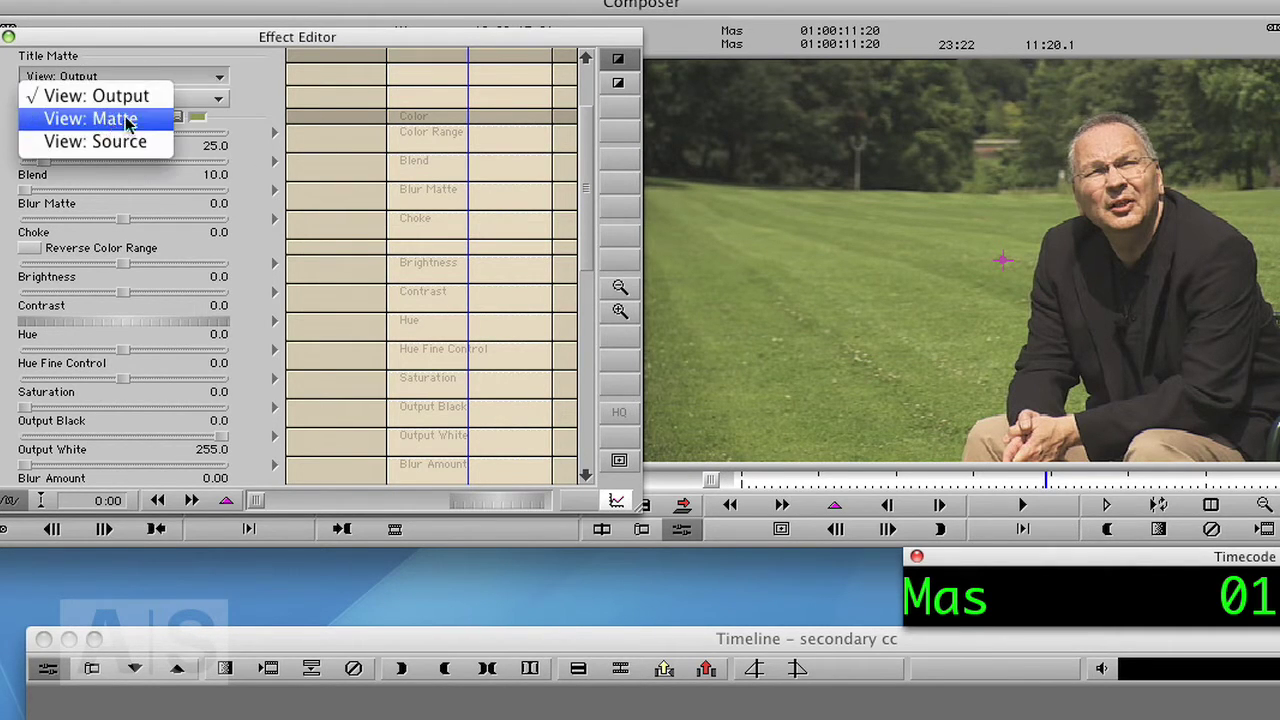
click(125, 119)
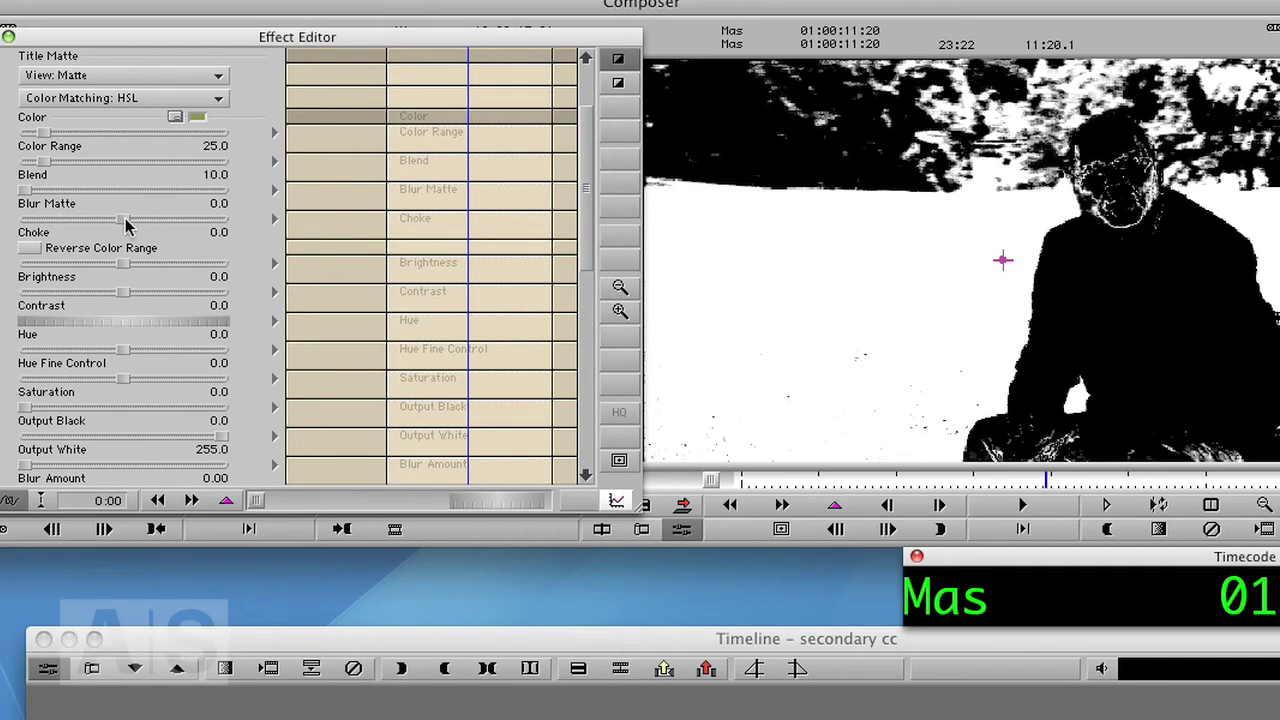
drag(121, 219, 126, 220)
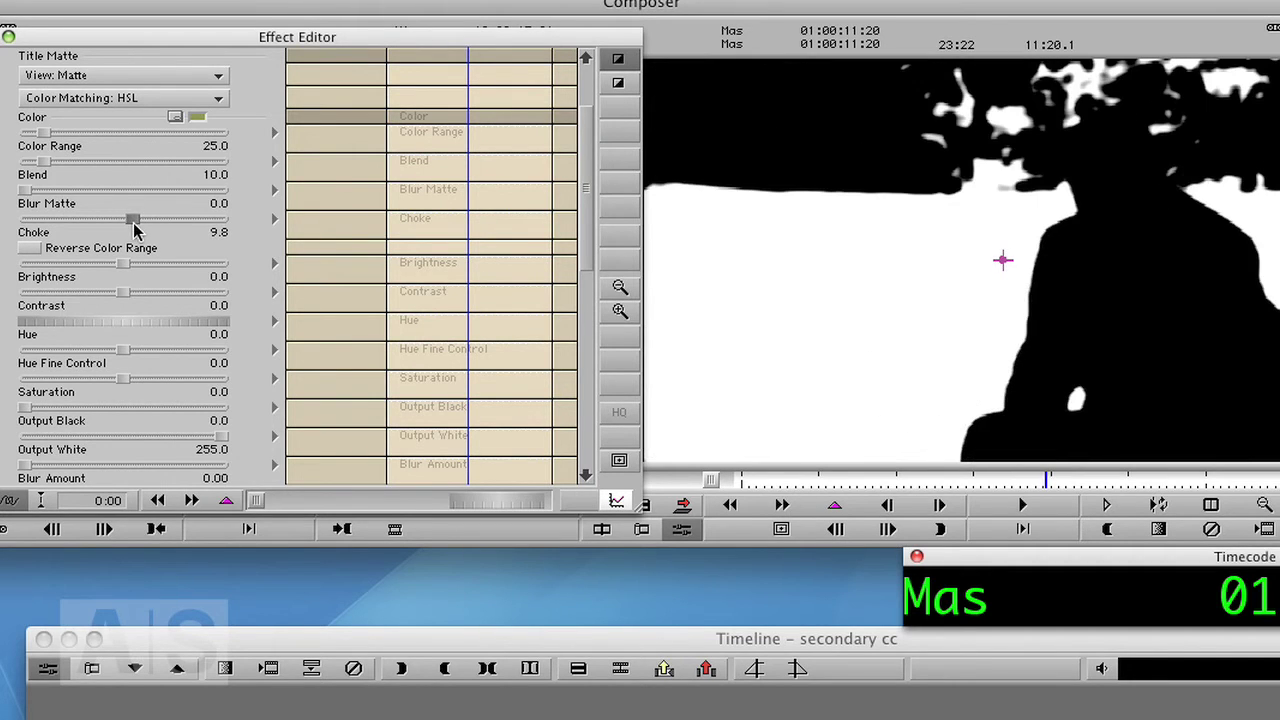
drag(133, 227, 128, 224)
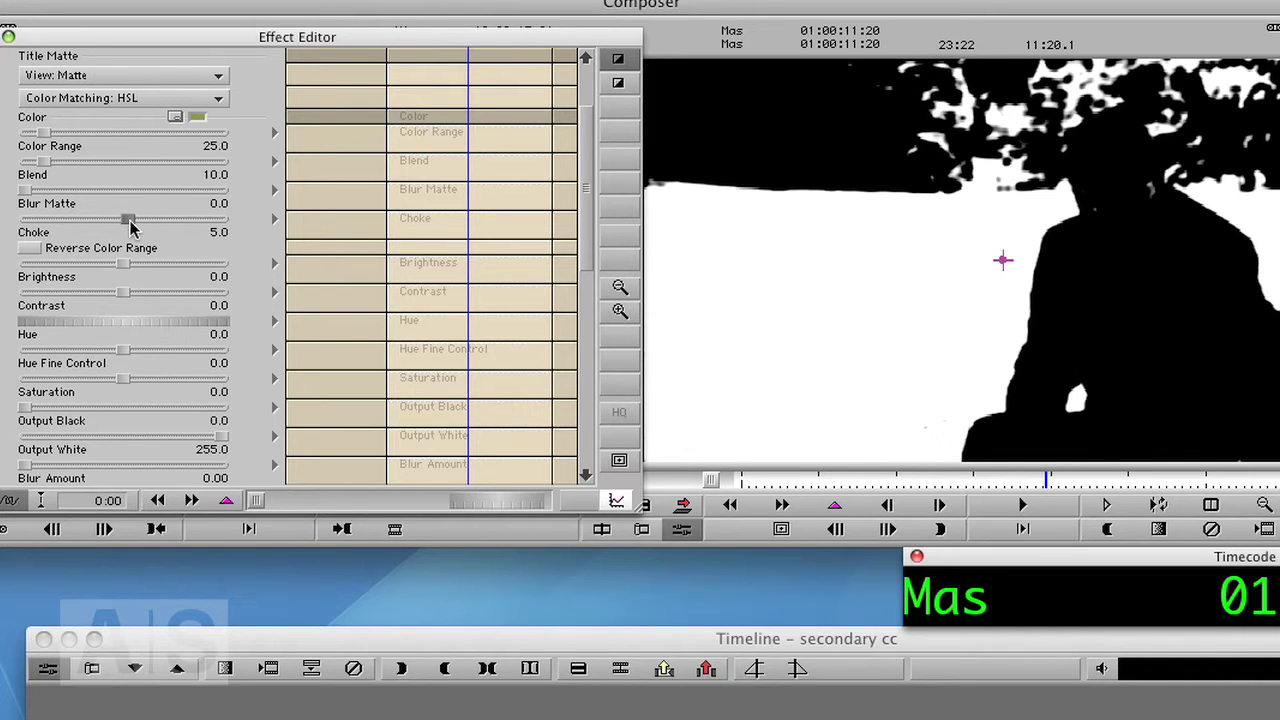
scroll(590, 171, down, 2)
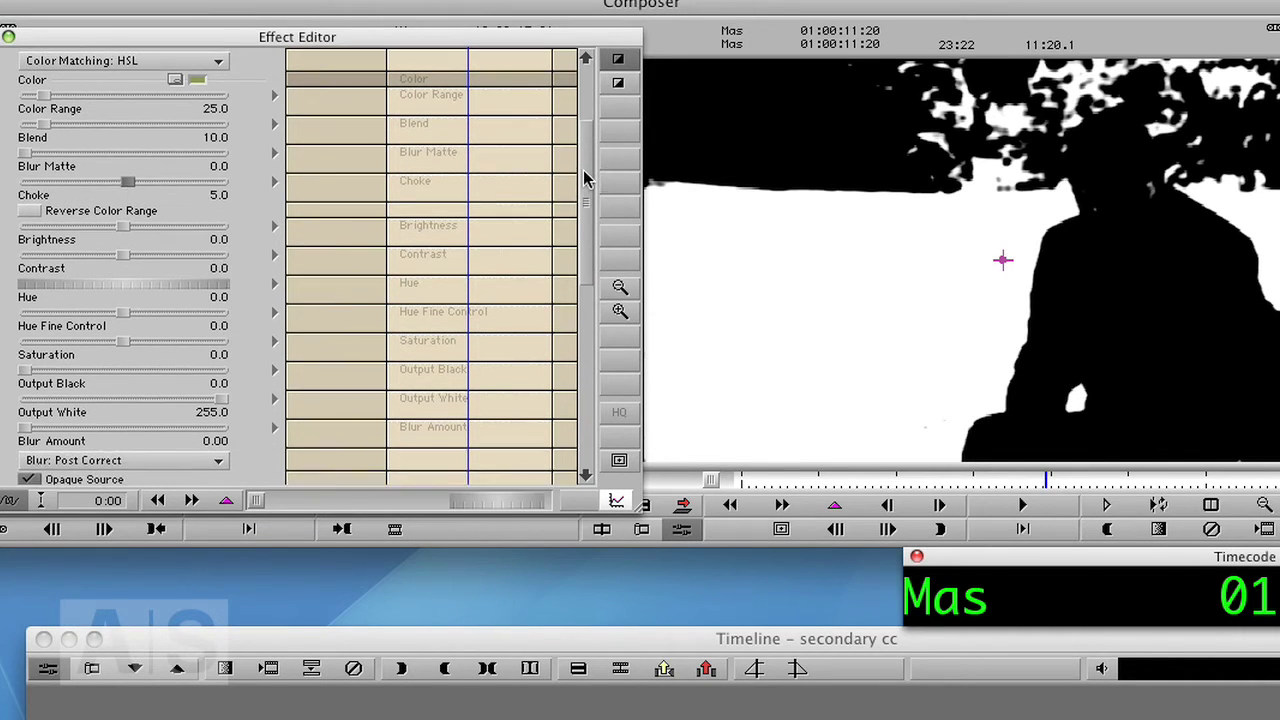
scroll(590, 171, up, 1)
scroll(583, 175, down, 2)
scroll(583, 180, up, 1)
scroll(585, 185, down, 3)
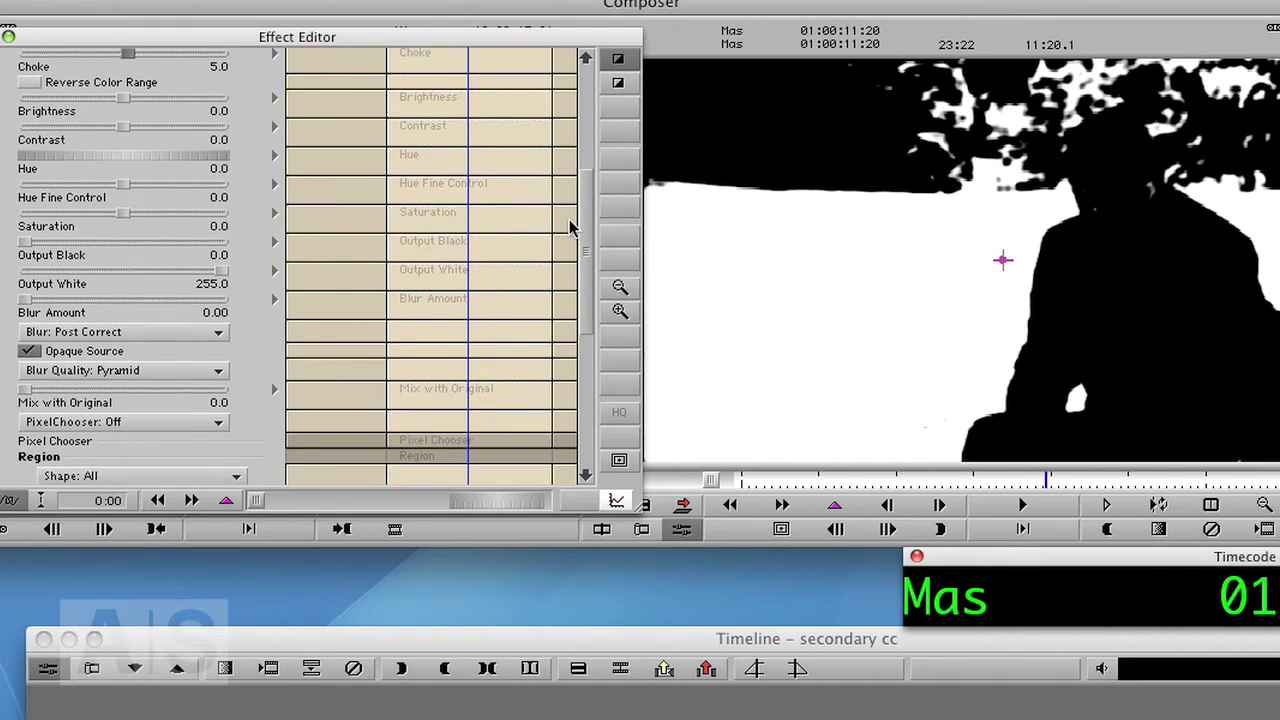
scroll(570, 230, down, 5)
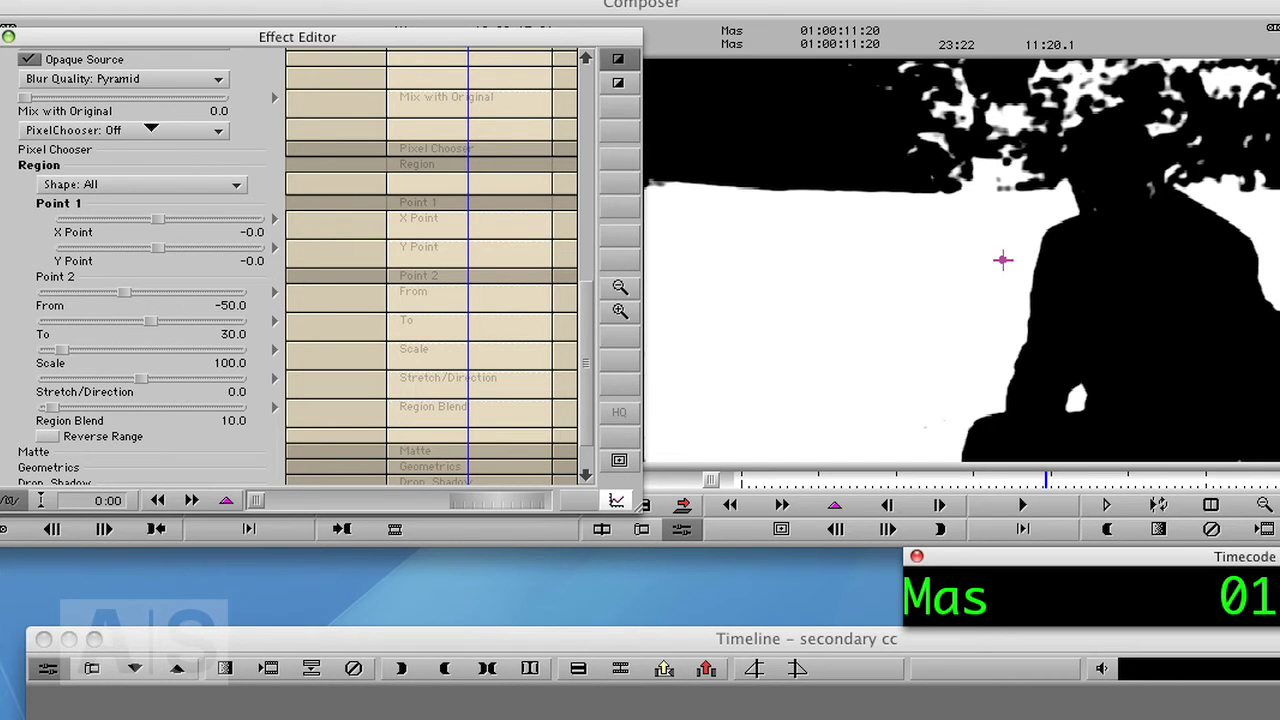
Step: Turn on the Pixel Chooser and restrict the correction to a rectangle region
click(147, 130)
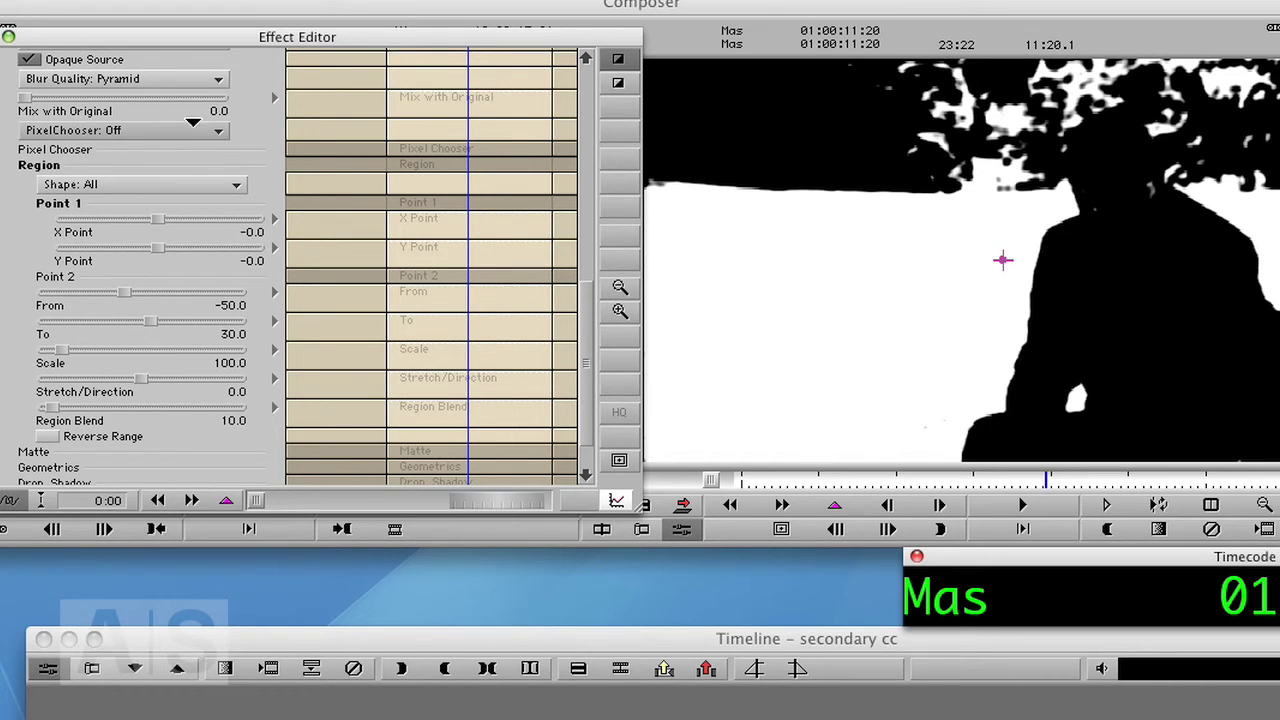
click(130, 131)
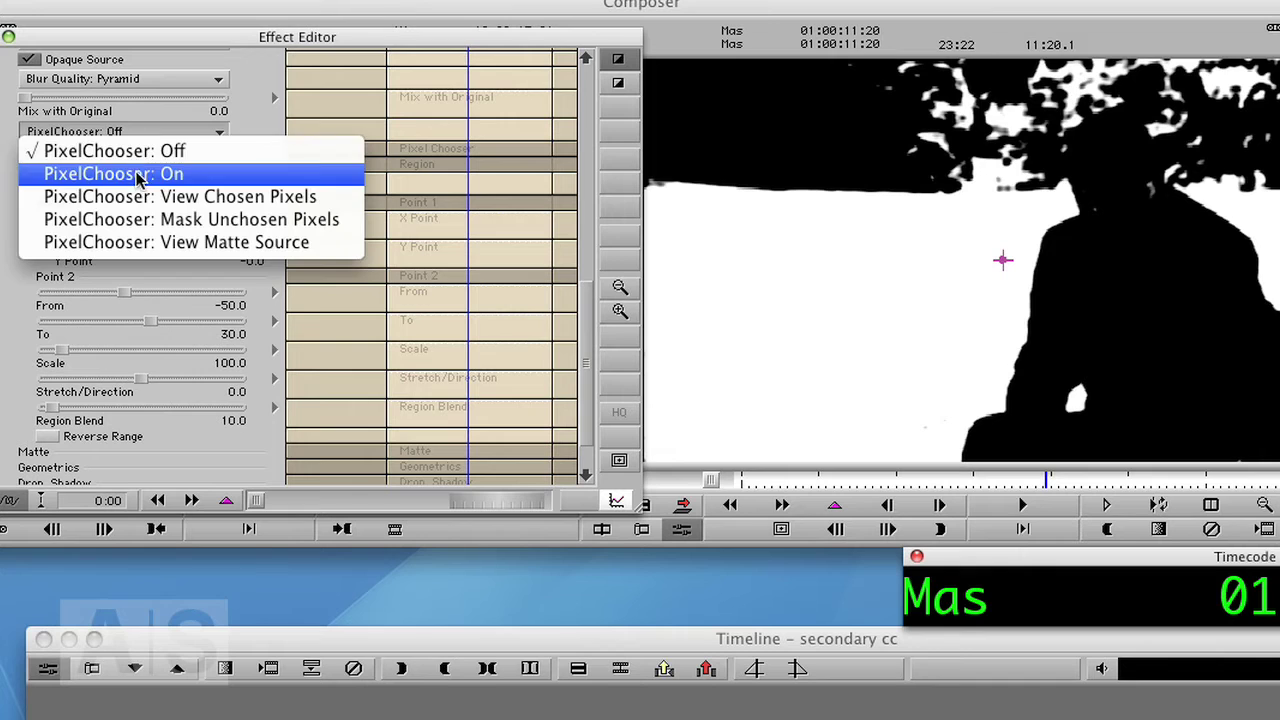
click(139, 176)
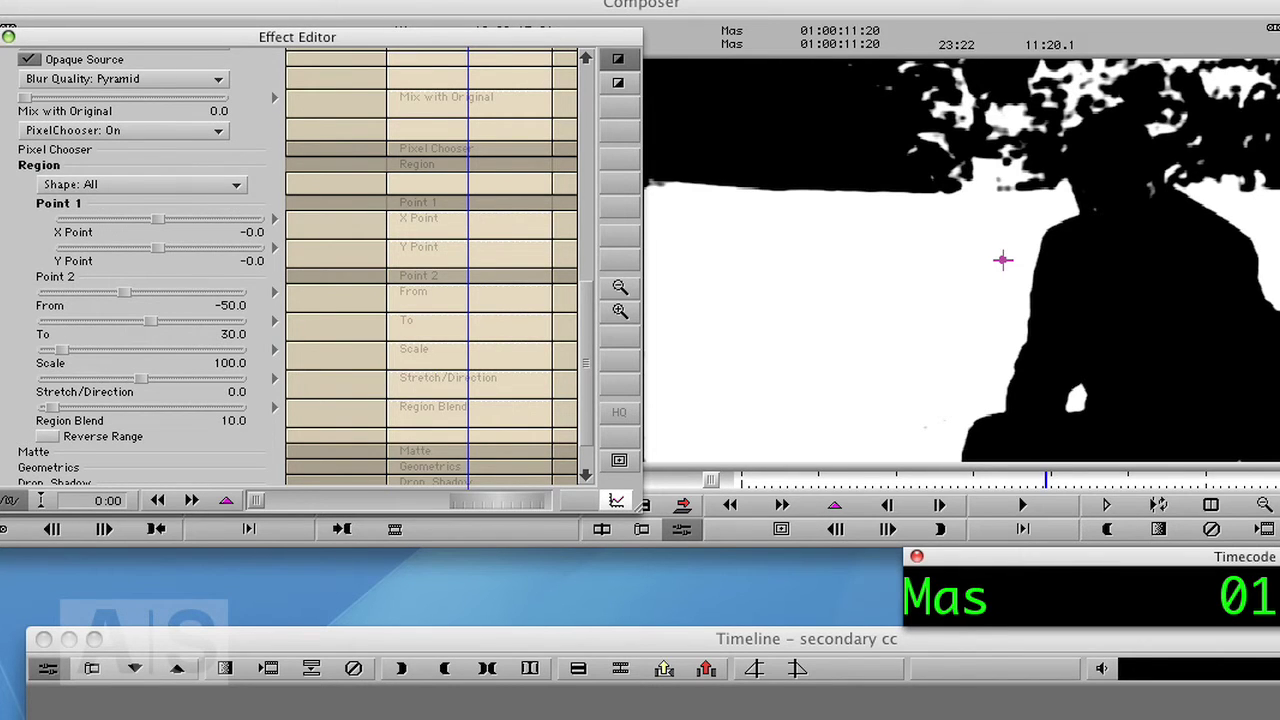
click(130, 185)
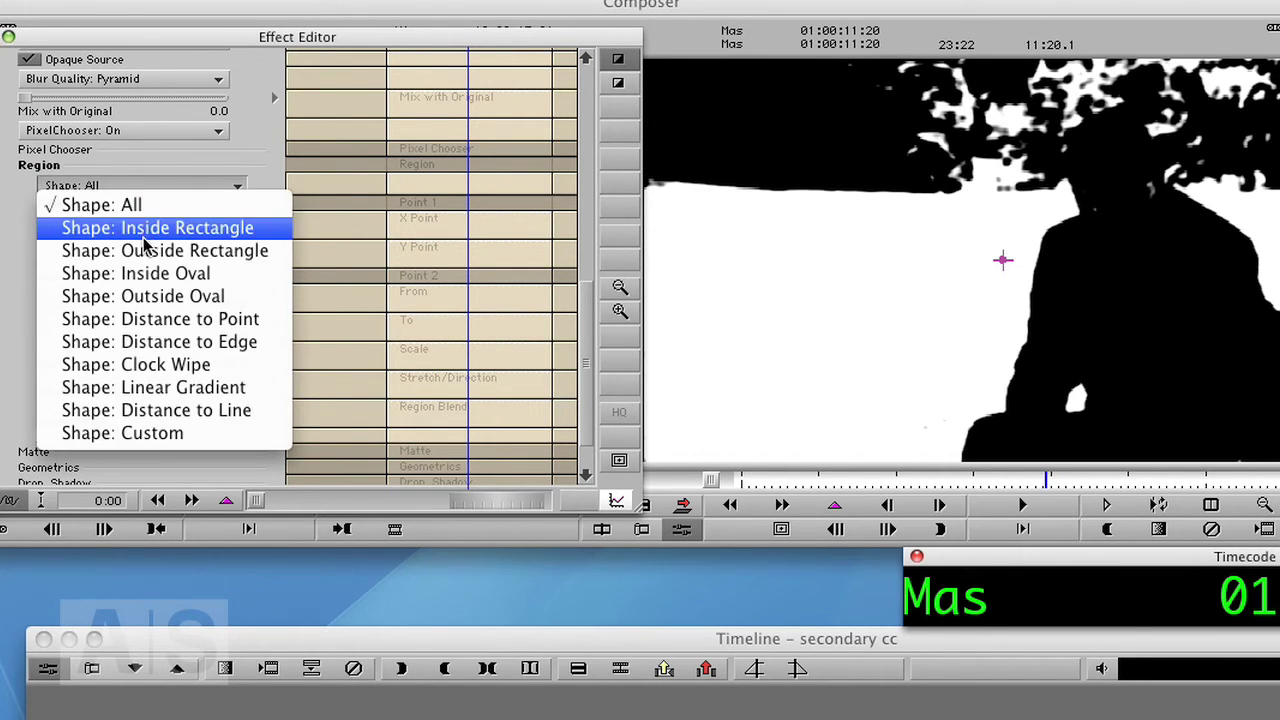
click(146, 229)
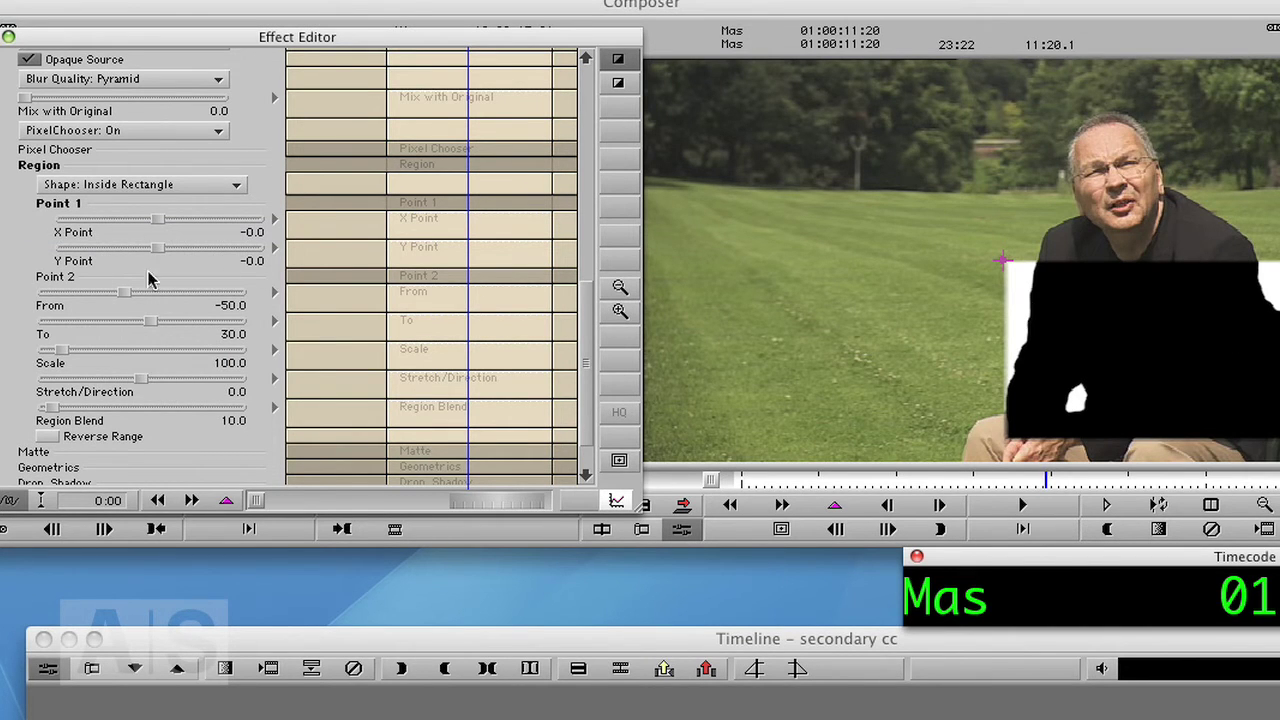
Step: Set X Point -450.8, Scale 158.5, Y Point about -45 and Region Blend 34.1
drag(157, 219, 114, 220)
drag(66, 350, 78, 360)
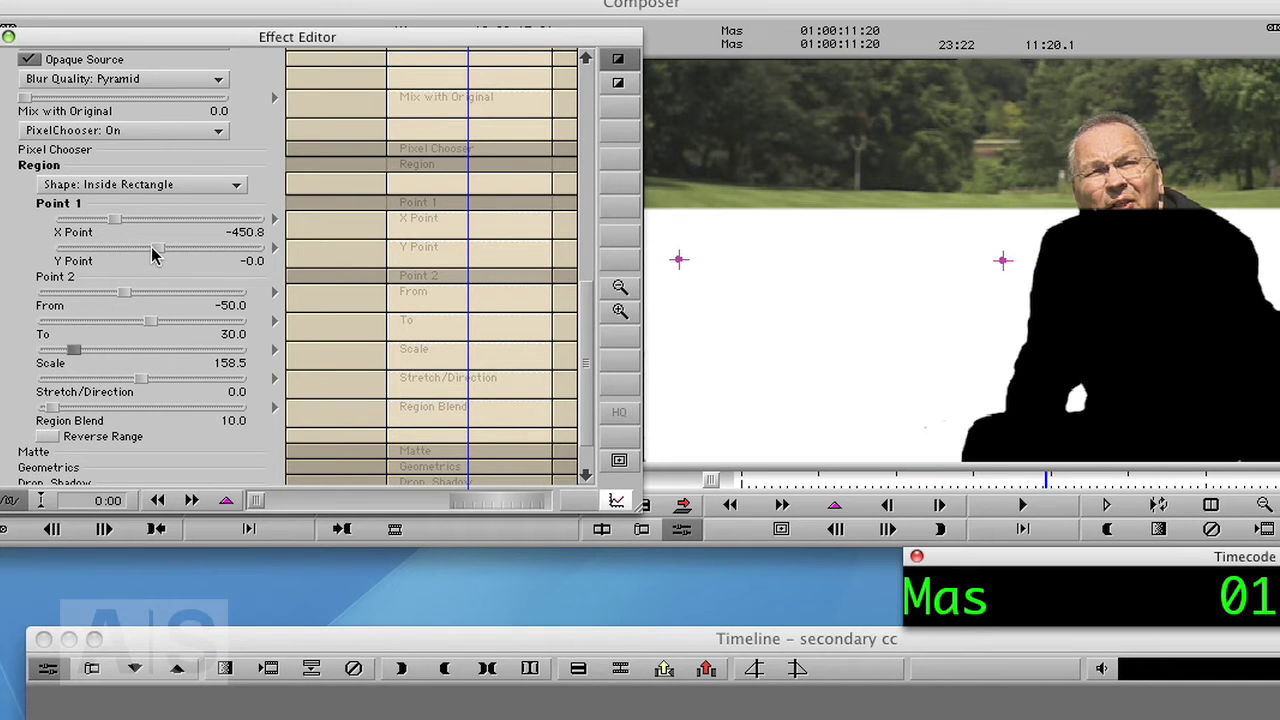
drag(155, 249, 155, 251)
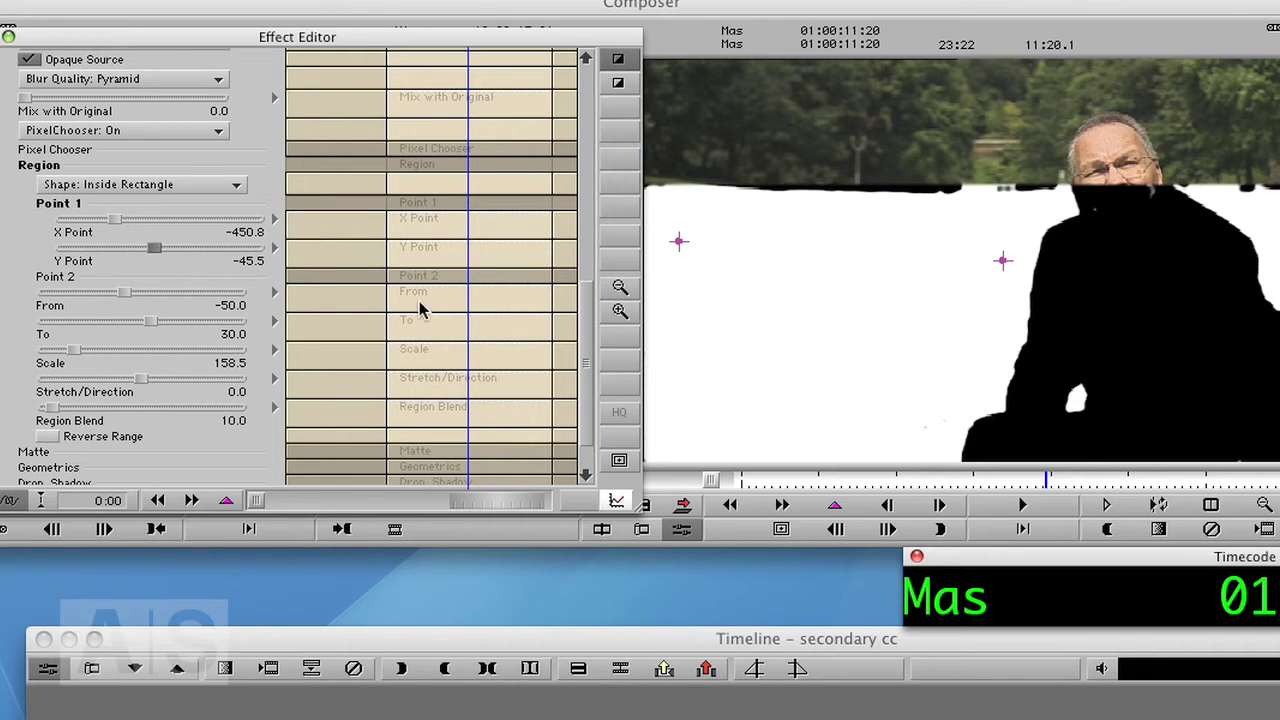
drag(50, 408, 74, 410)
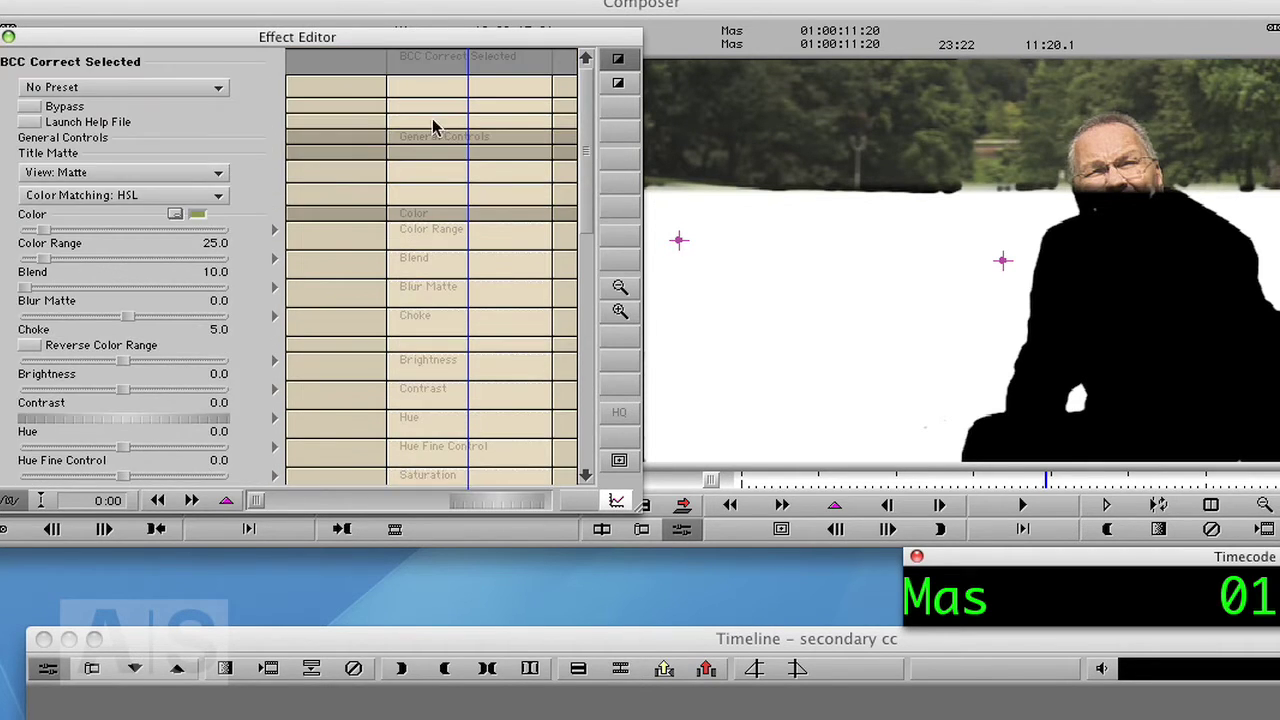
Step: Switch the Effect Editor View from Matte to Output to see the graded frame
click(123, 175)
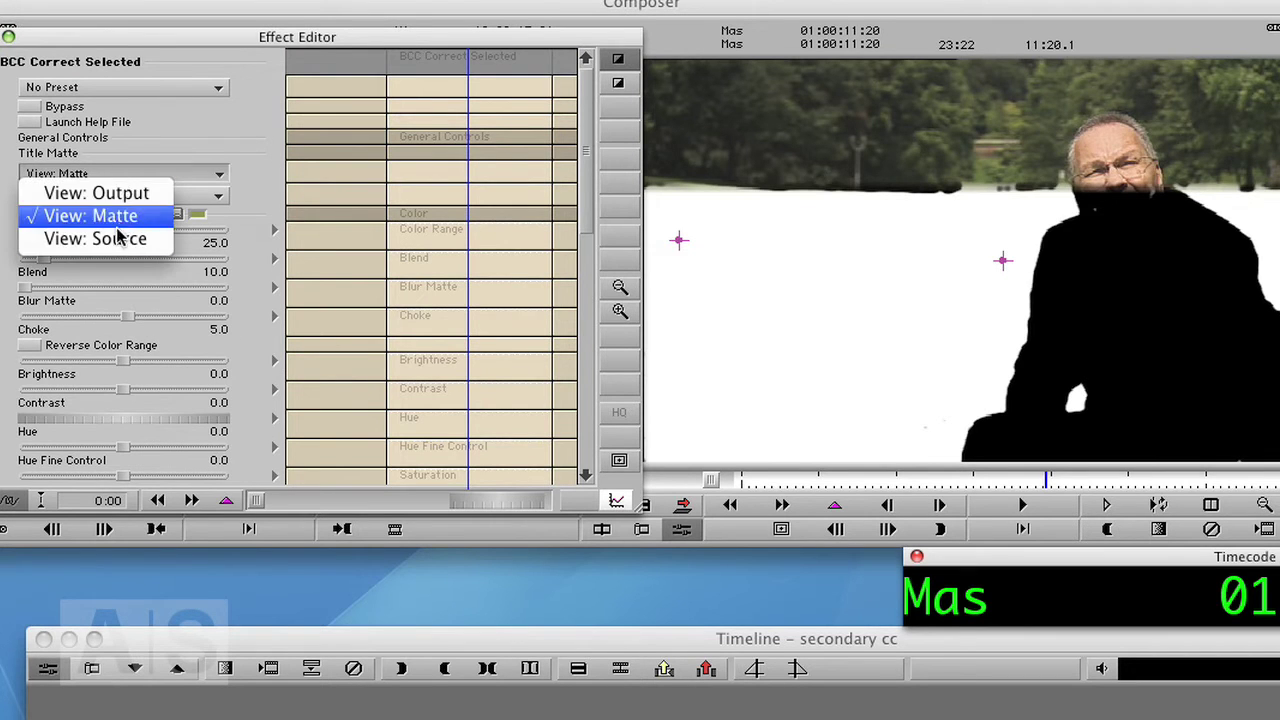
click(133, 194)
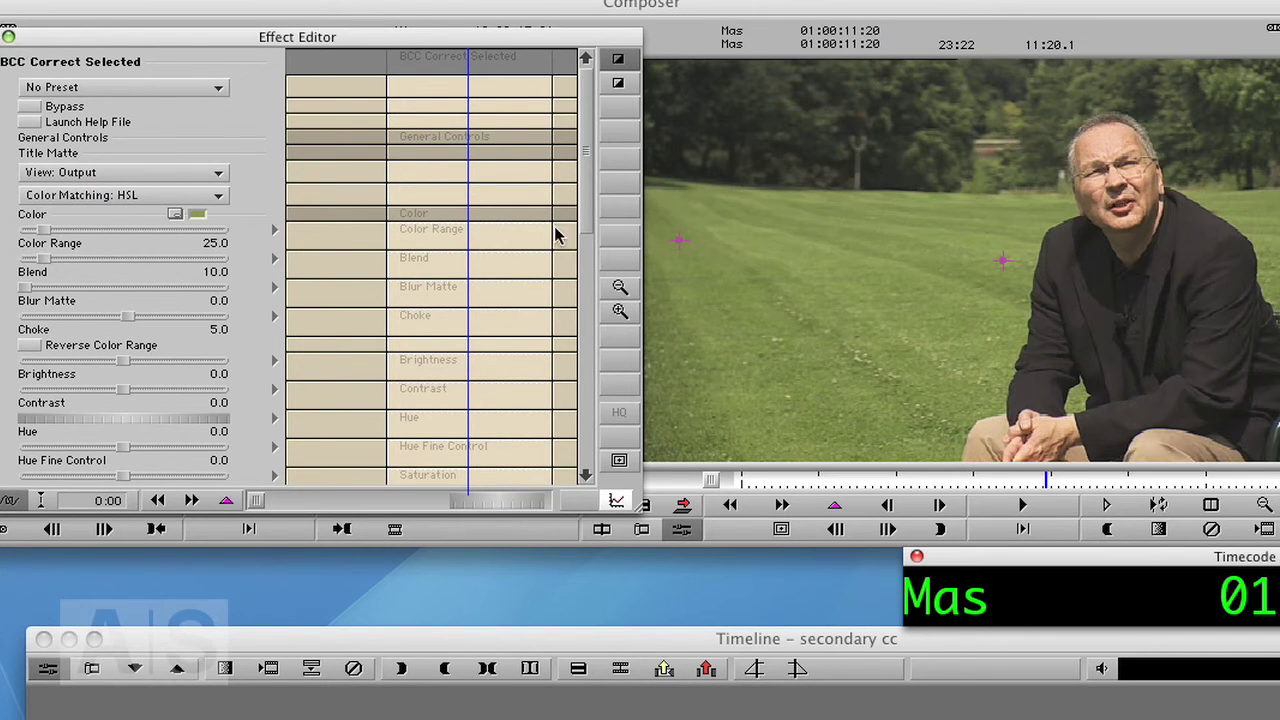
drag(588, 200, 601, 241)
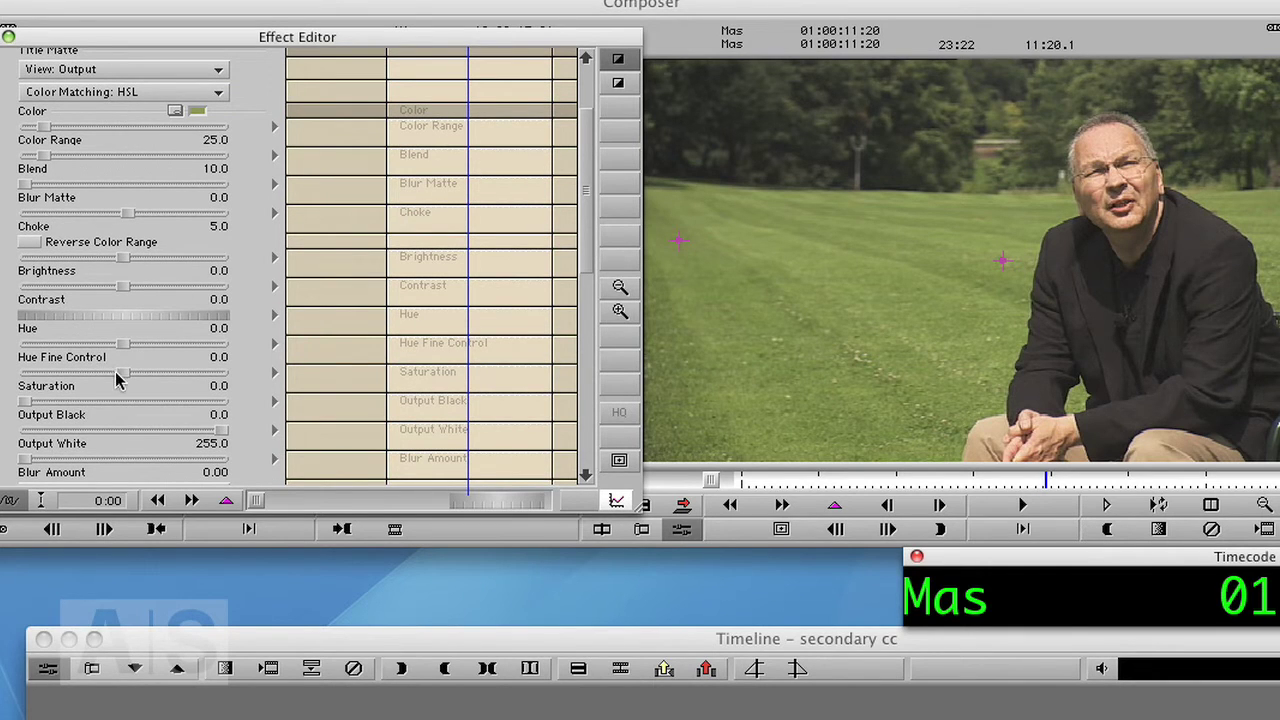
Step: Raise the lawn's Saturation to 31.9 and set Hue Fine Control to -3.3
drag(122, 373, 148, 380)
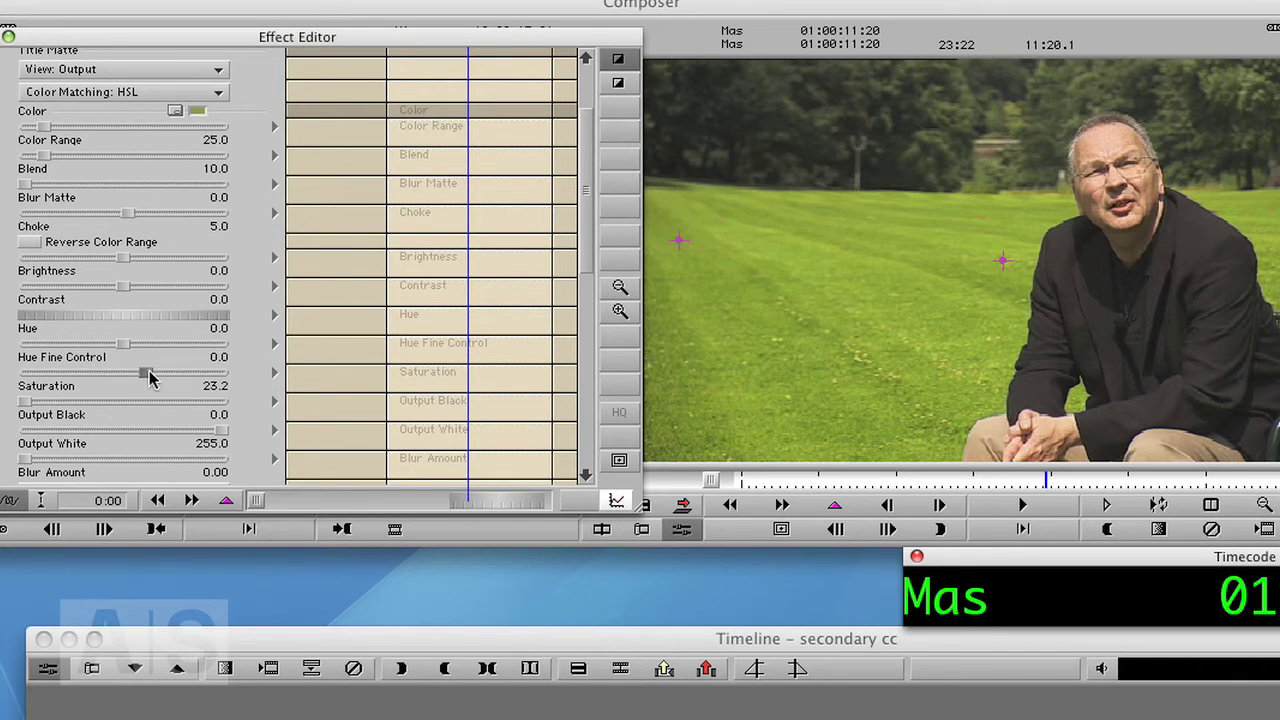
mouse_move(148, 372)
mouse_down()
mouse_move(134, 372)
mouse_move(146, 376)
mouse_up()
click(124, 343)
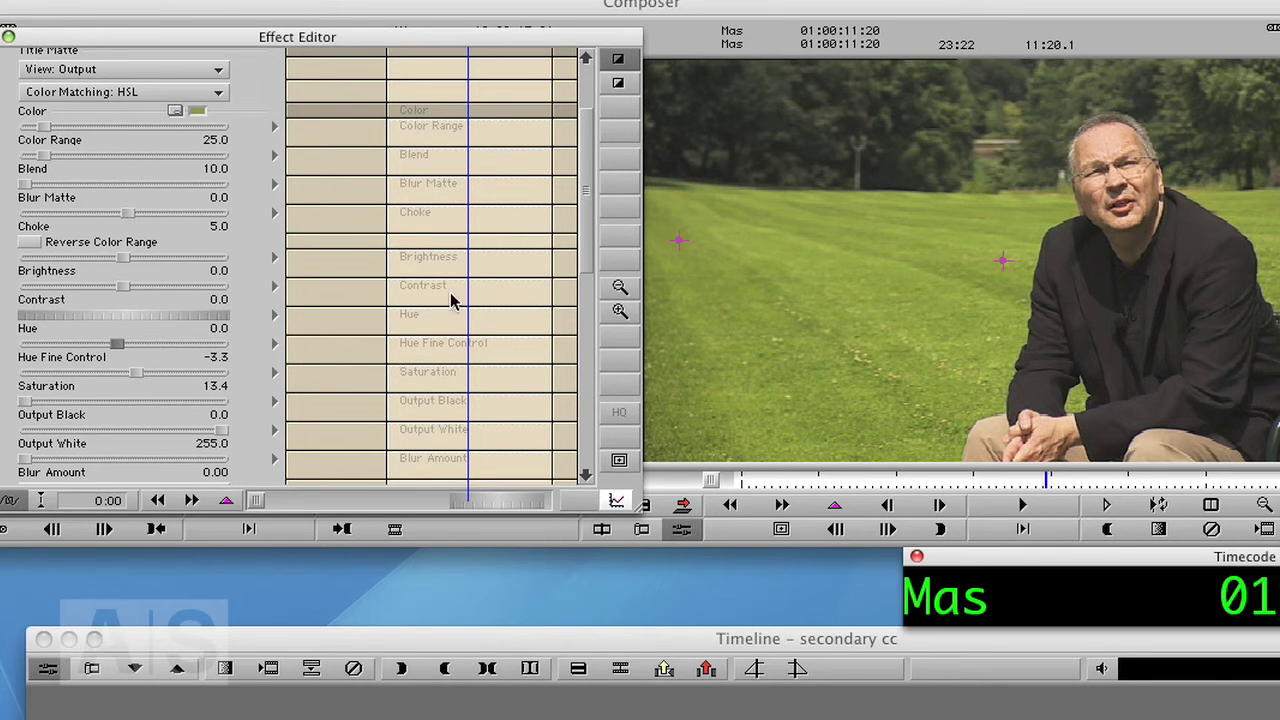
drag(141, 377, 155, 372)
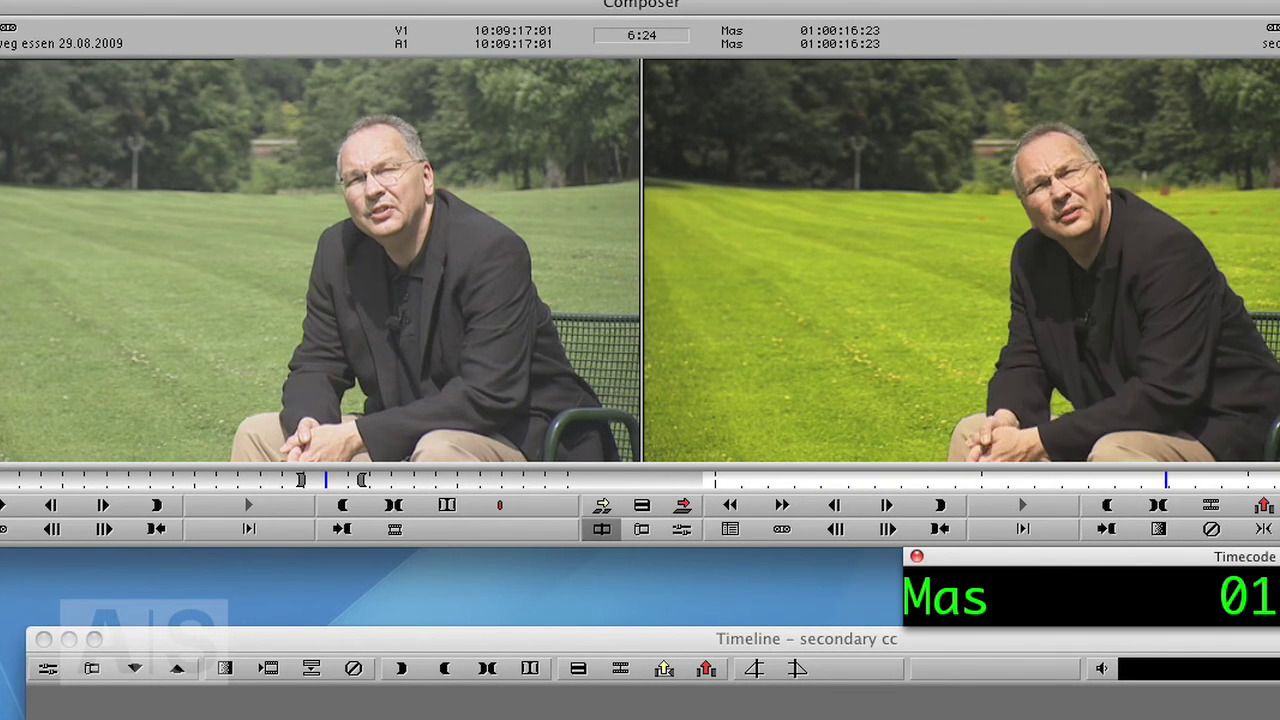
key(j)
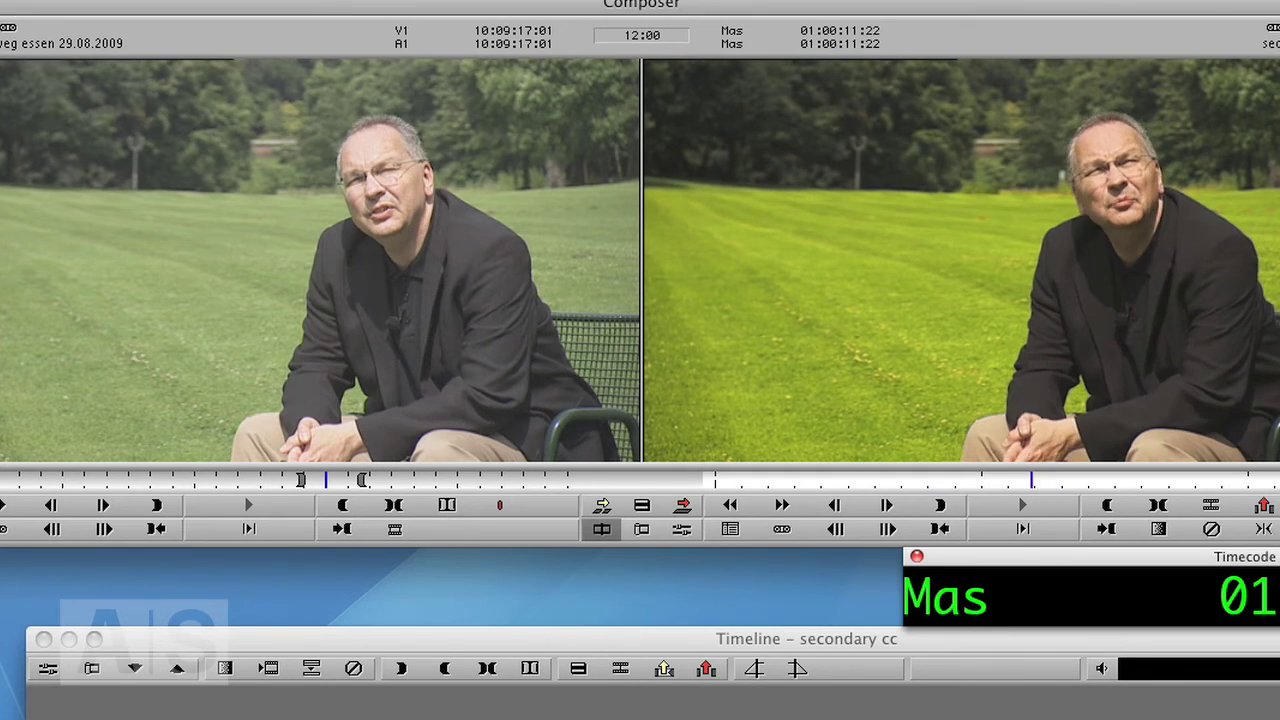
key(l)
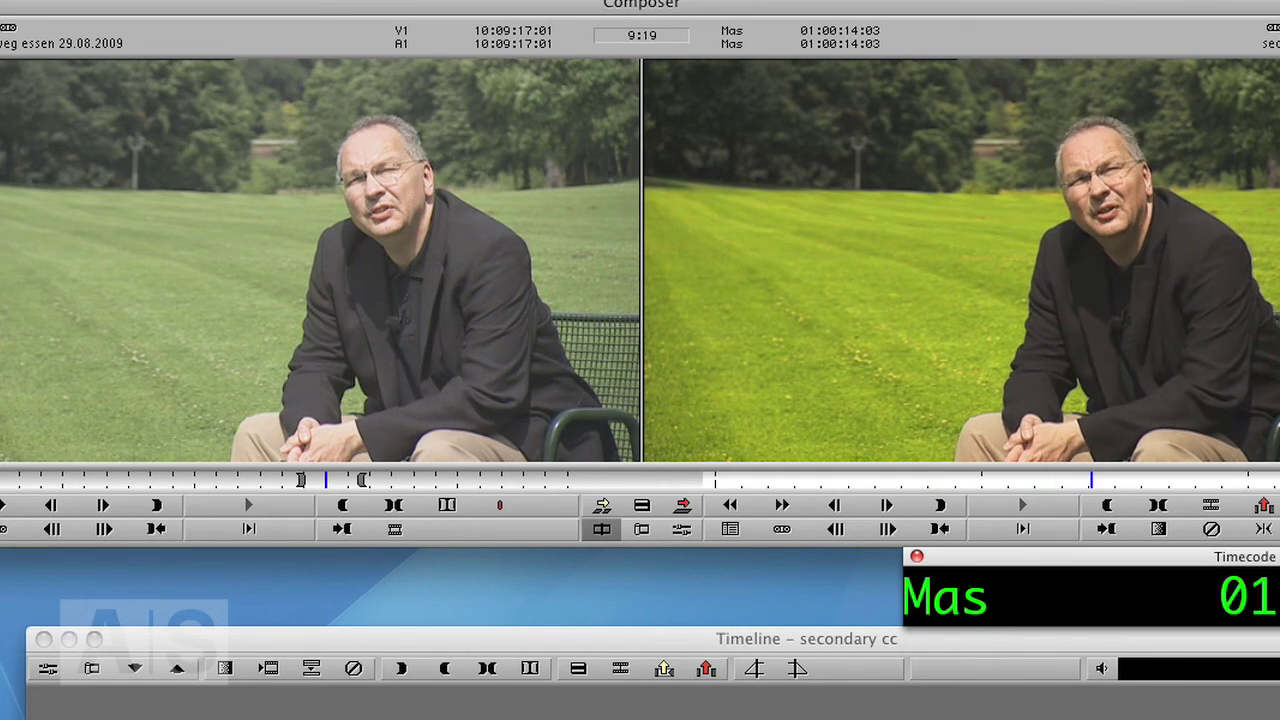
key(j)
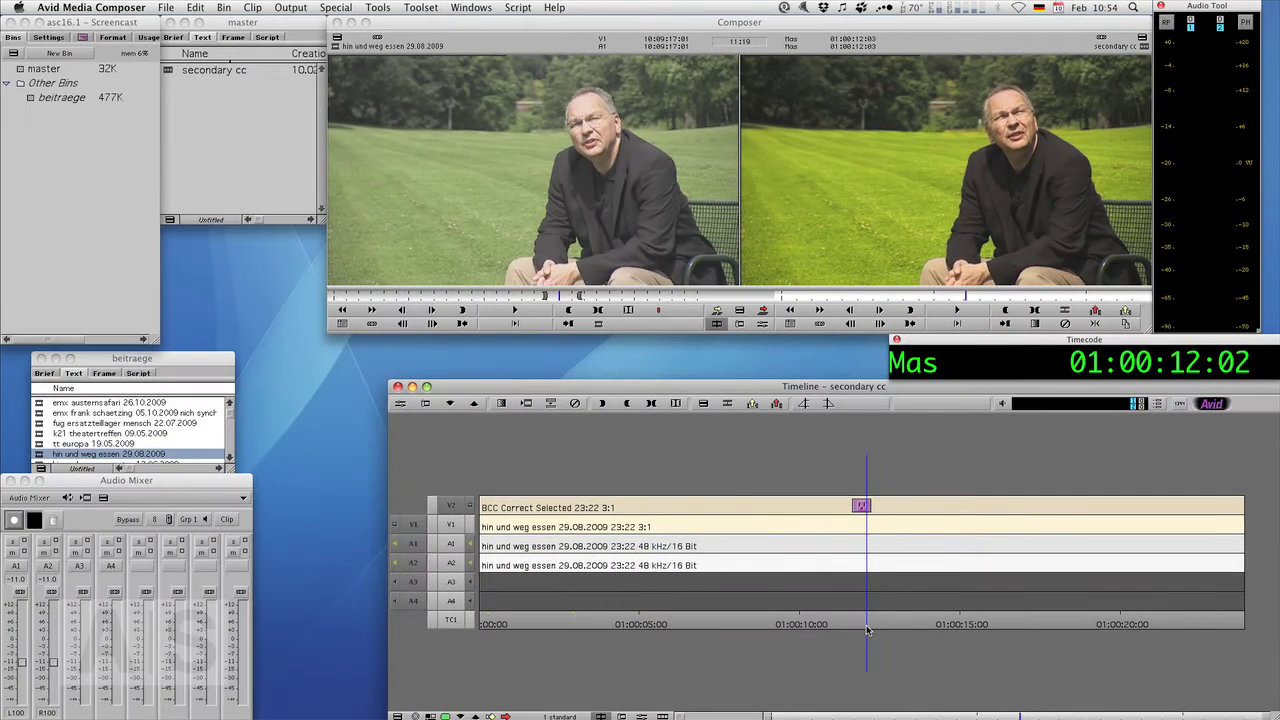
click(863, 632)
Step: Step one frame, undo the BCC Correct Selected effect on V2, and enlarge the timeline scale
key(Right)
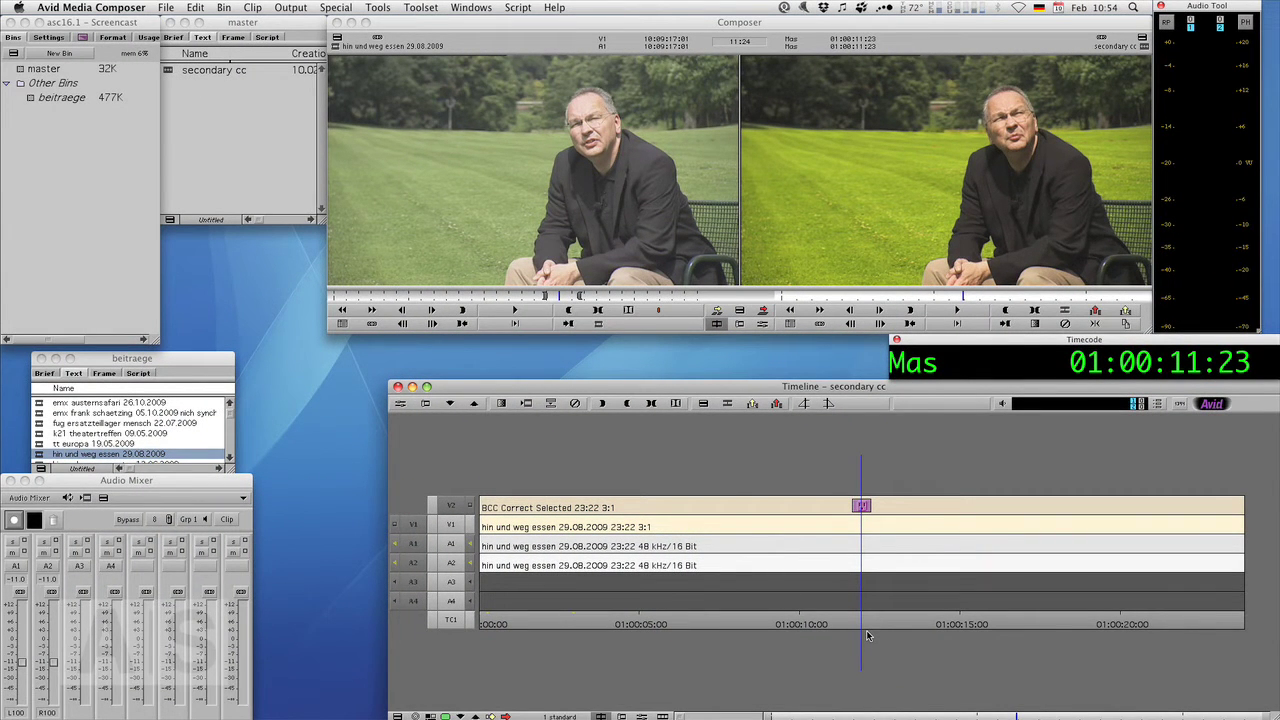
key(super+z)
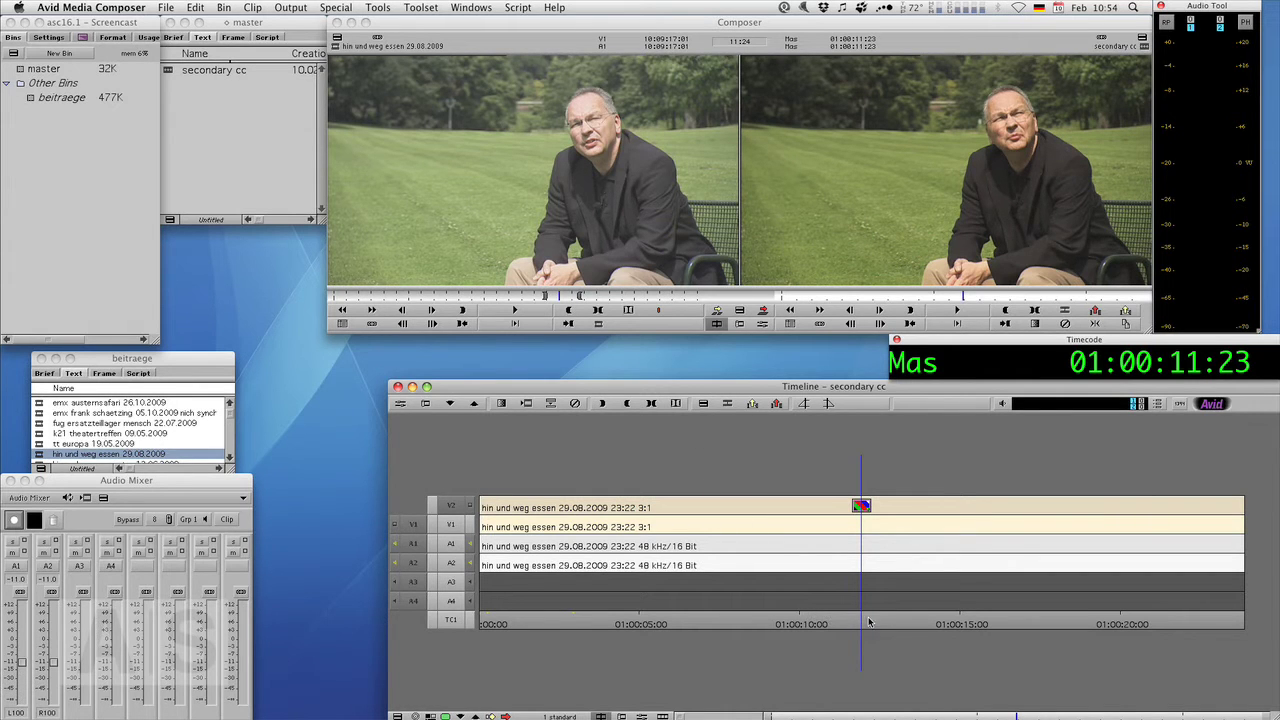
key(ctrl+])
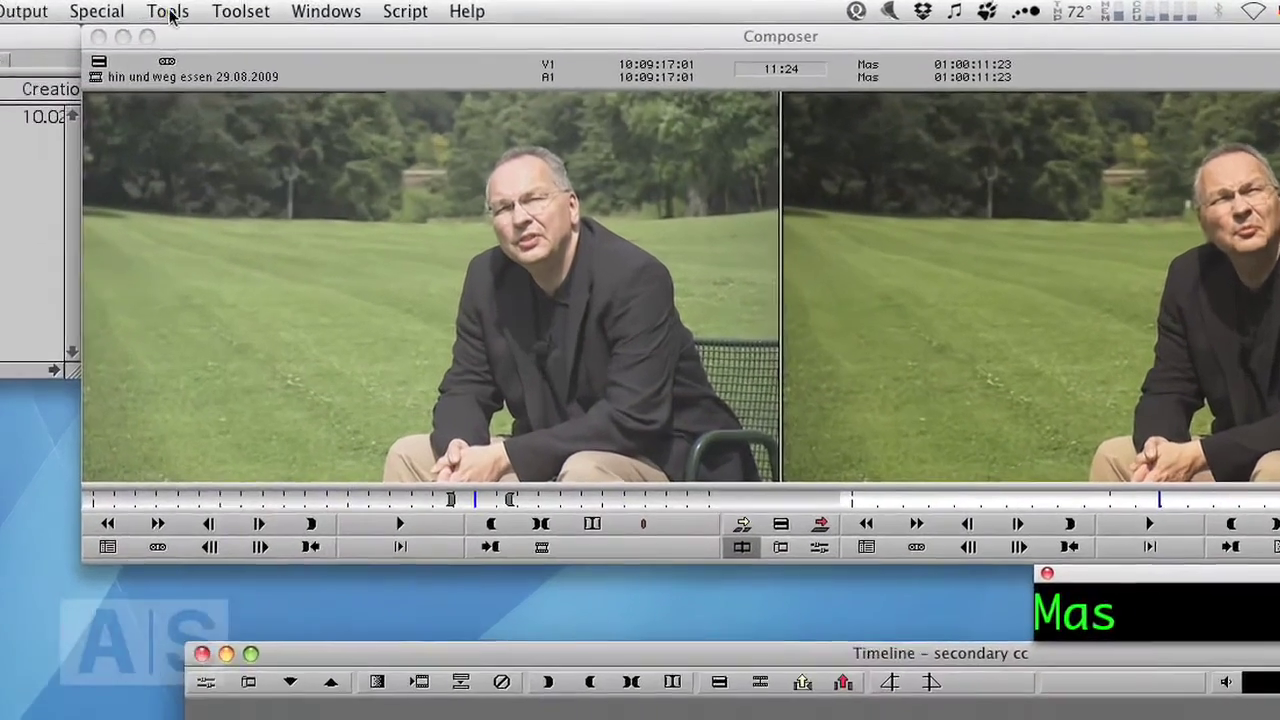
Step: Apply SpectraMatte from the Effect Palette's Key category to the V2 clip
click(377, 7)
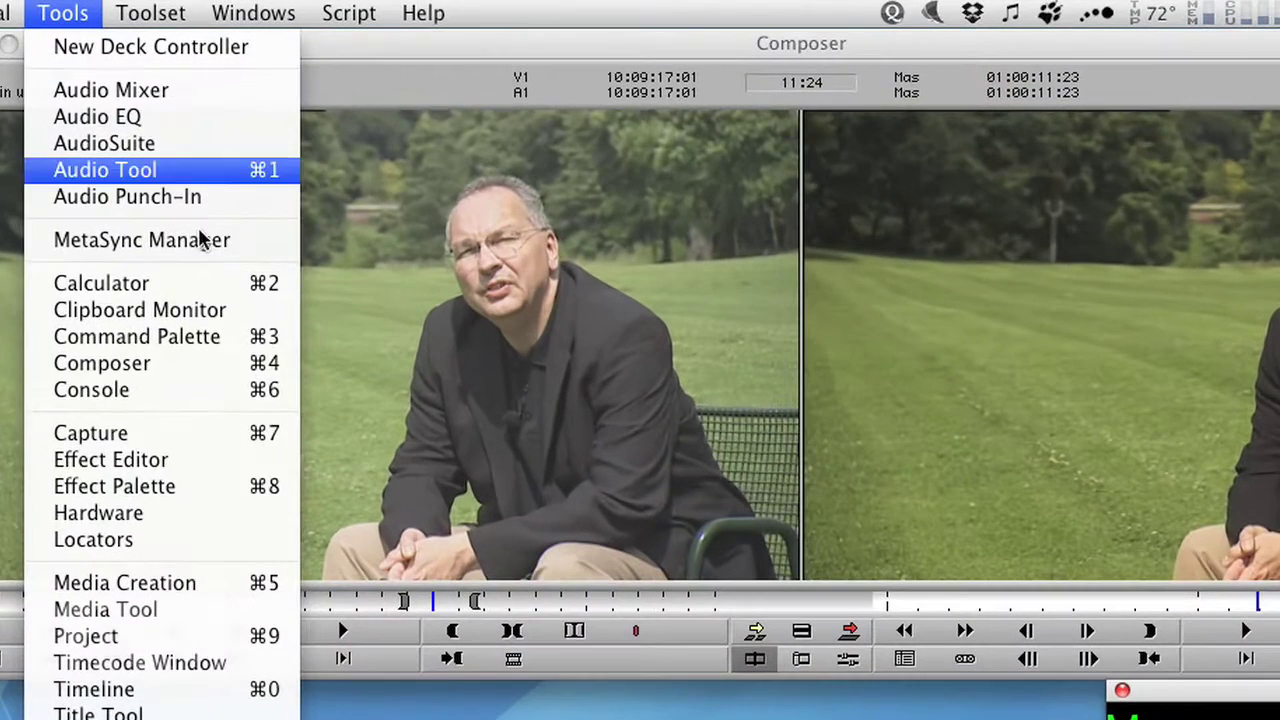
click(152, 483)
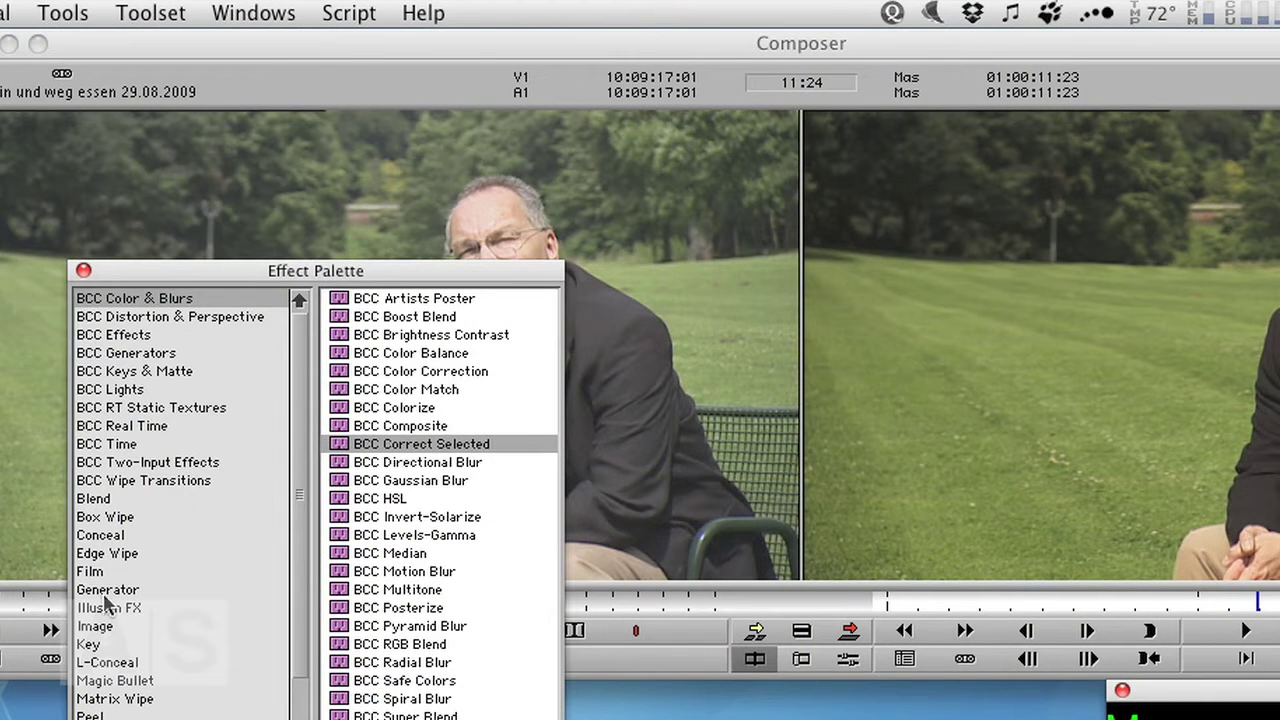
click(89, 644)
click(341, 392)
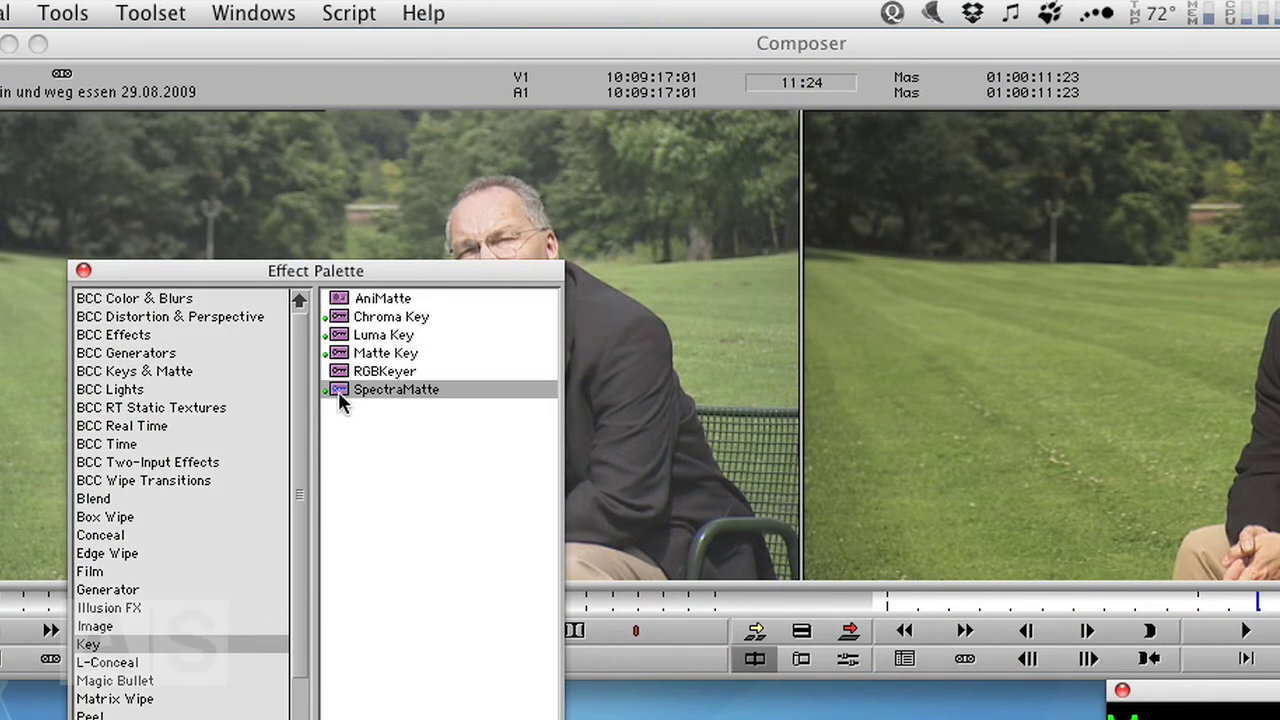
drag(341, 390, 886, 563)
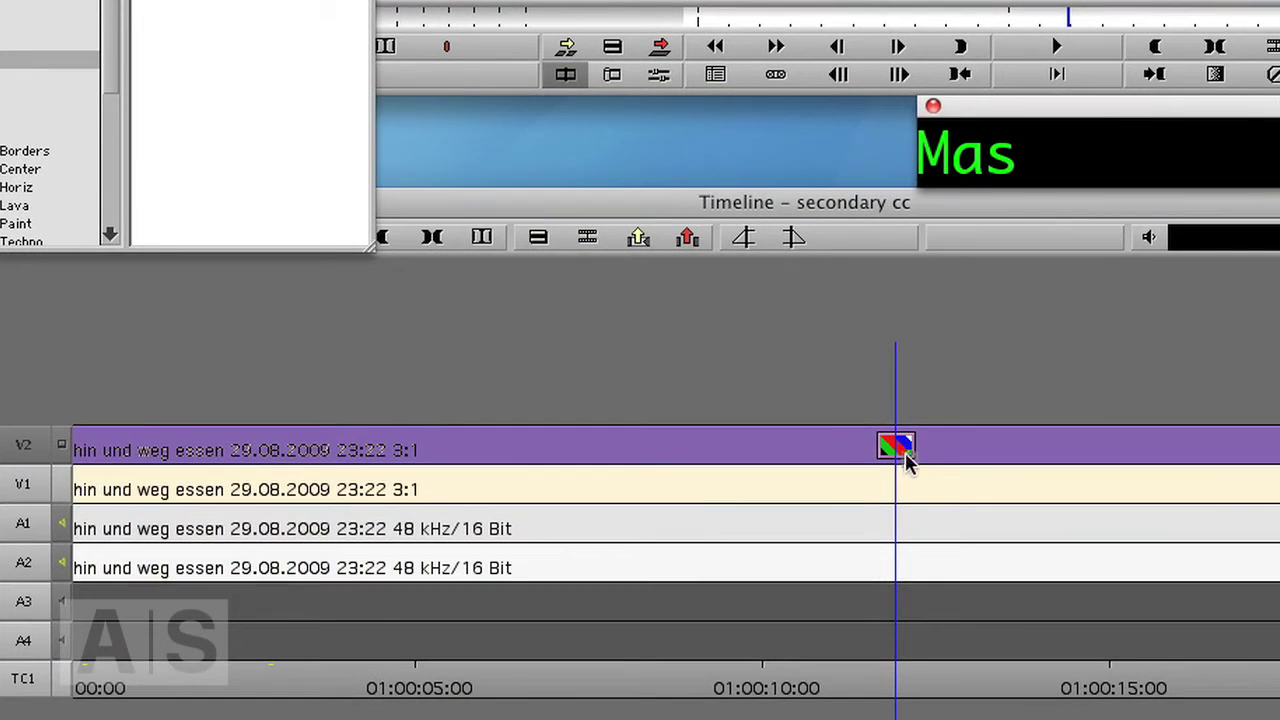
drag(905, 460, 906, 460)
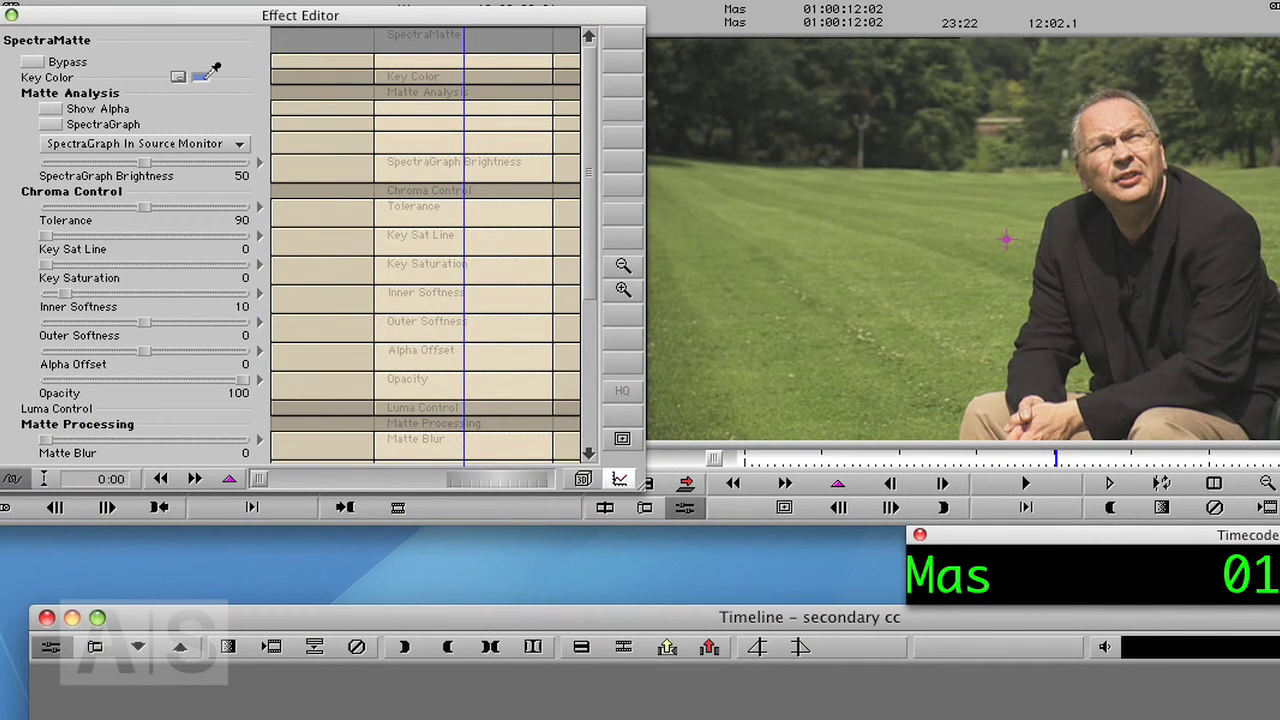
Step: Key the grass green with SpectraMatte at Tolerance 69, Inner Softness 12, Outer Softness -18
drag(208, 72, 900, 265)
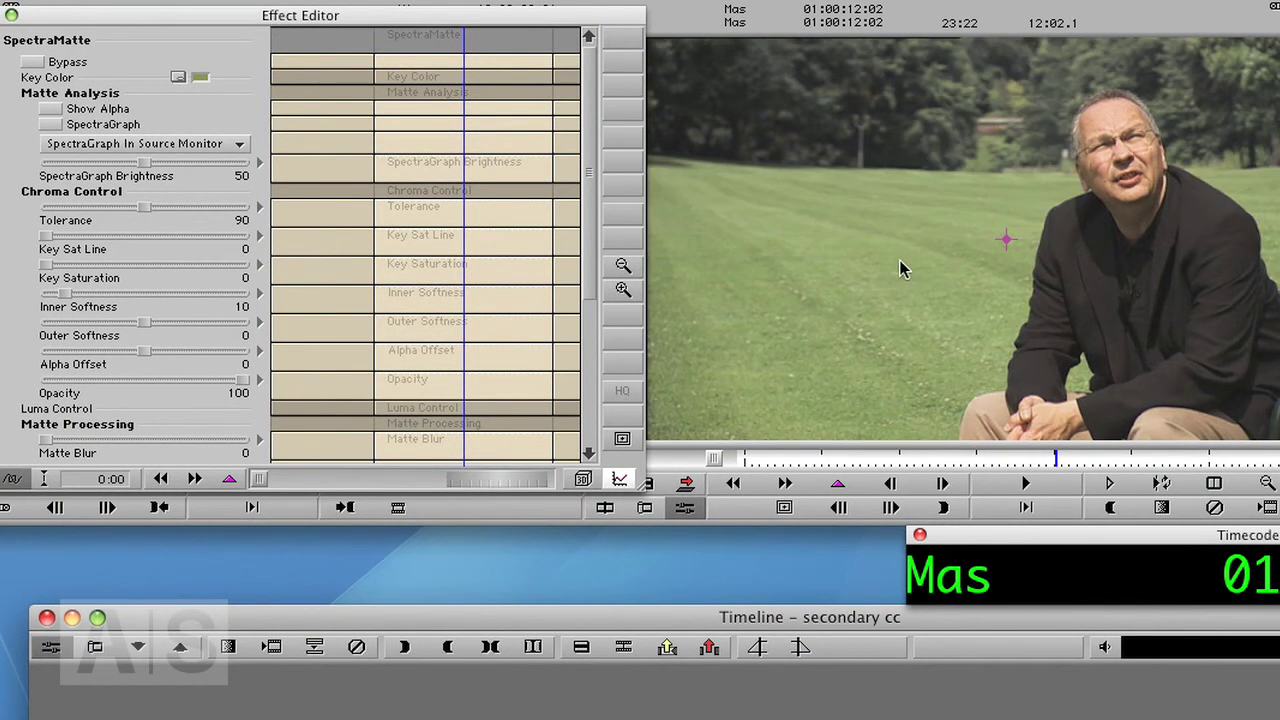
click(50, 109)
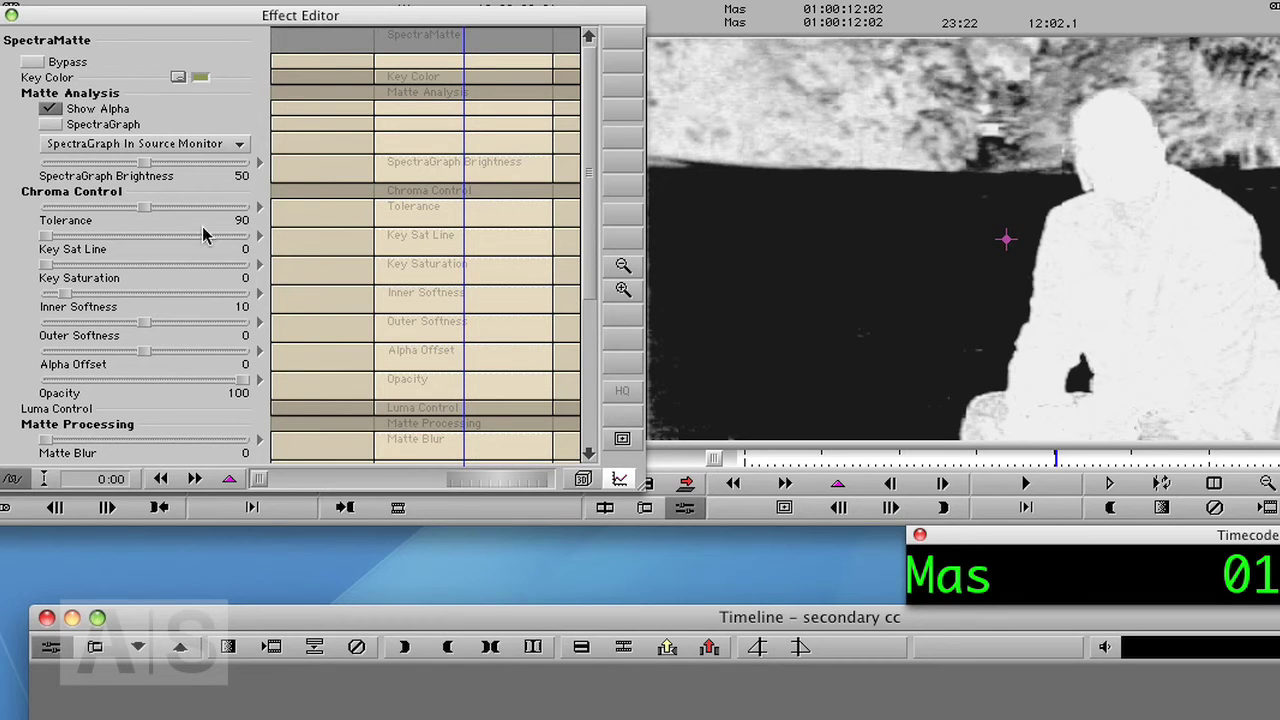
drag(145, 210, 126, 214)
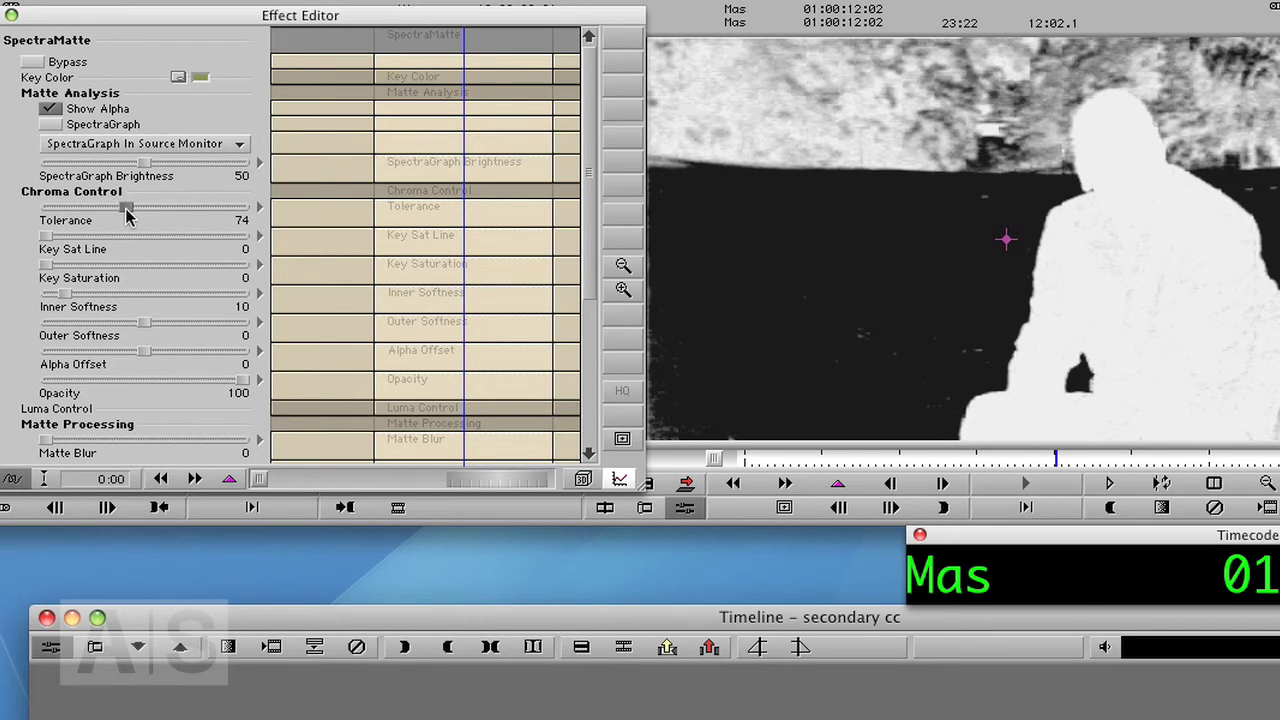
drag(128, 217, 123, 217)
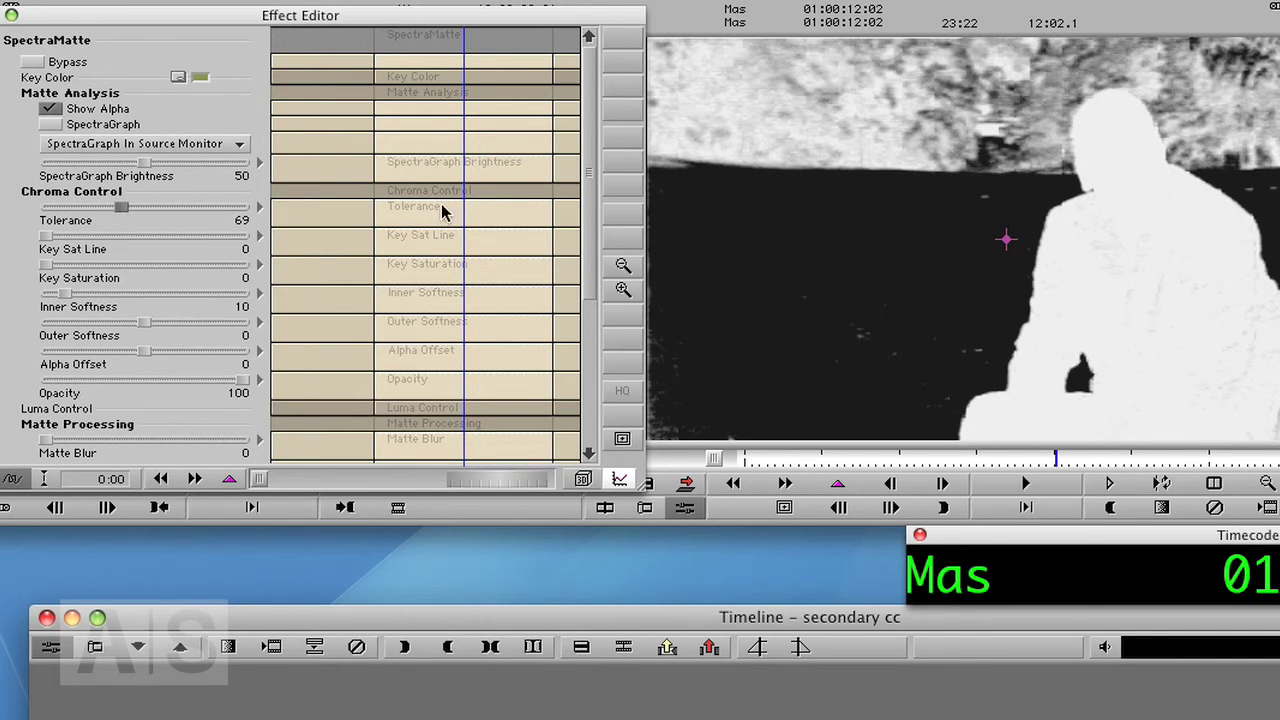
drag(66, 304, 70, 306)
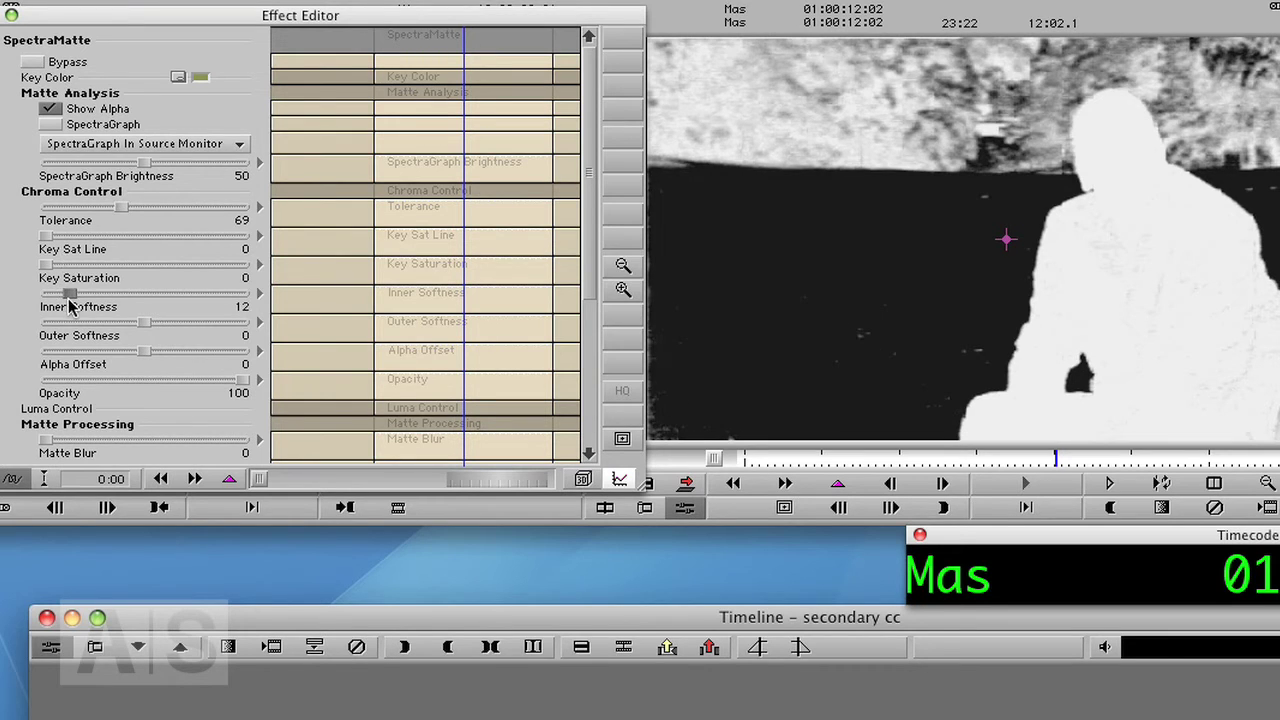
drag(140, 325, 128, 338)
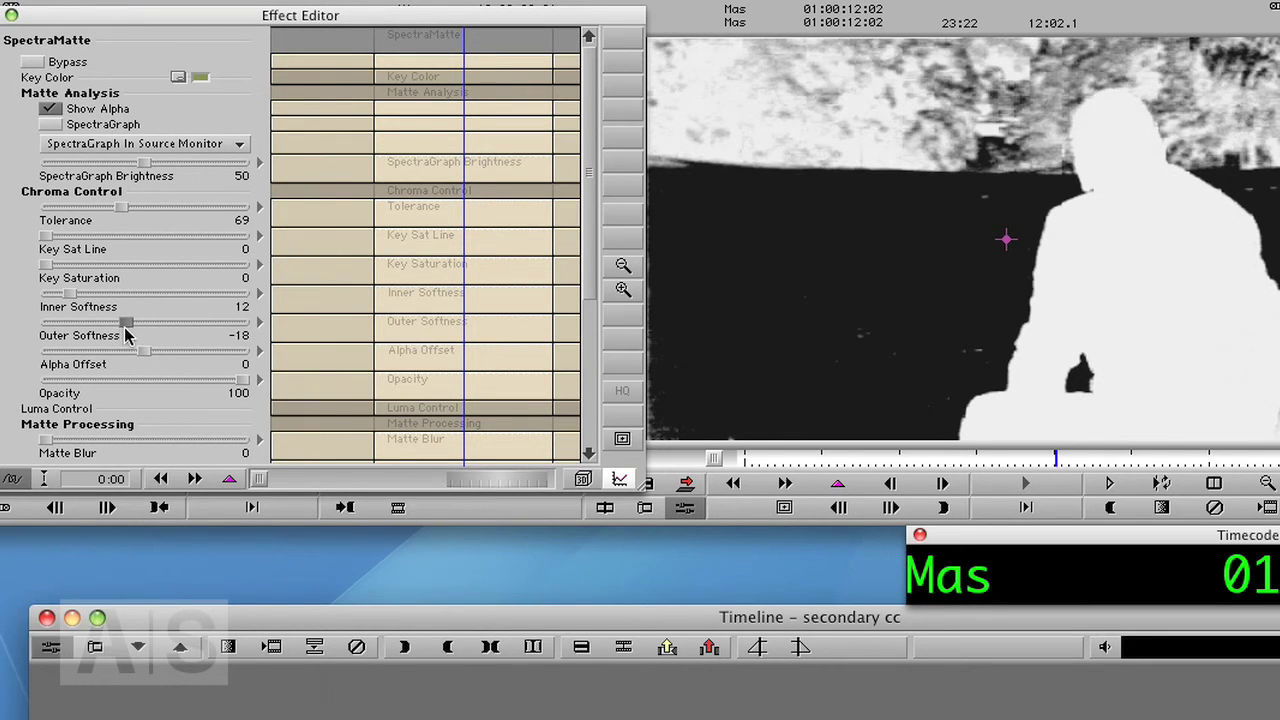
click(51, 110)
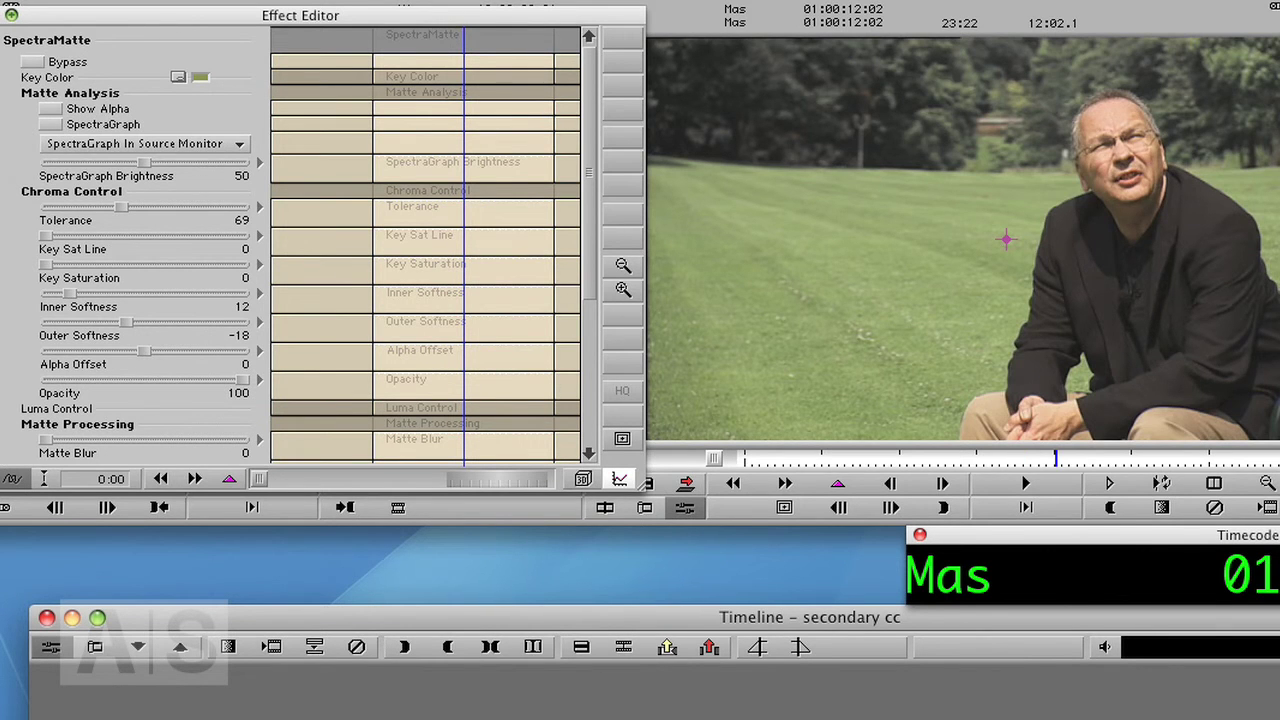
key(super+8)
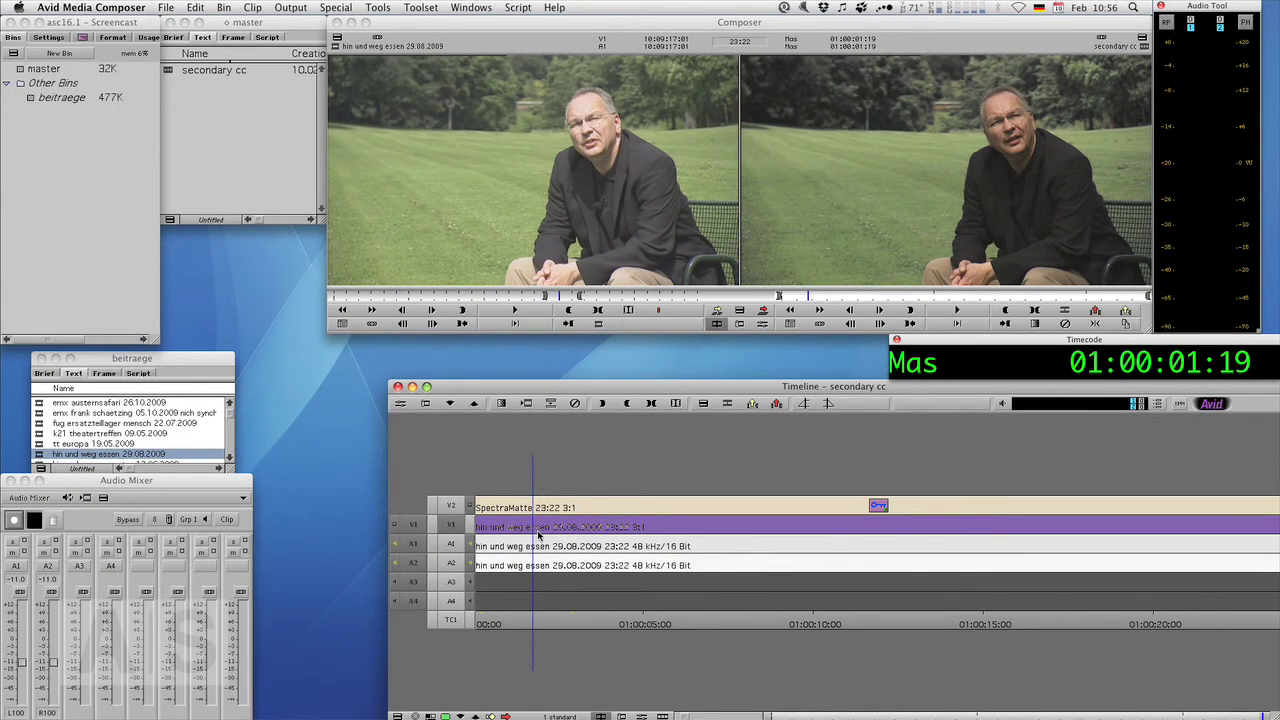
key(Home)
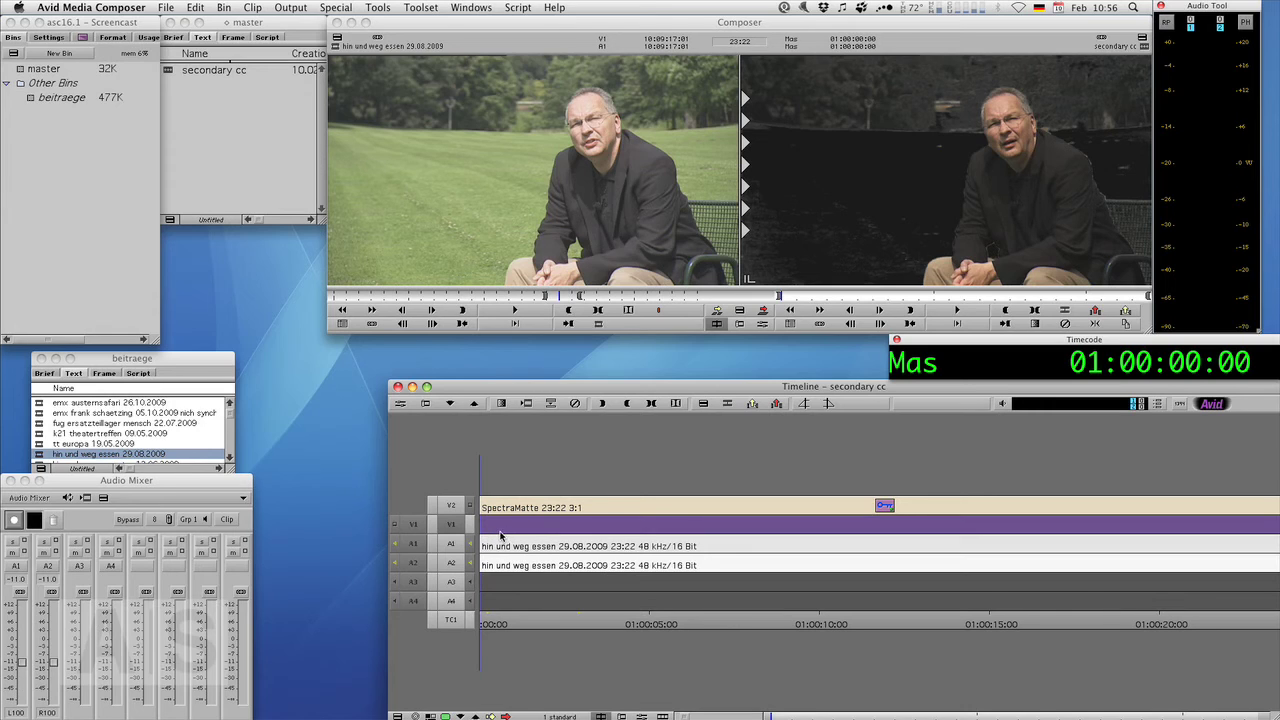
Step: At frame 01:00:06:23, open the Color Correction toolset with scopes and preview playback
click(712, 548)
key(shift+F8)
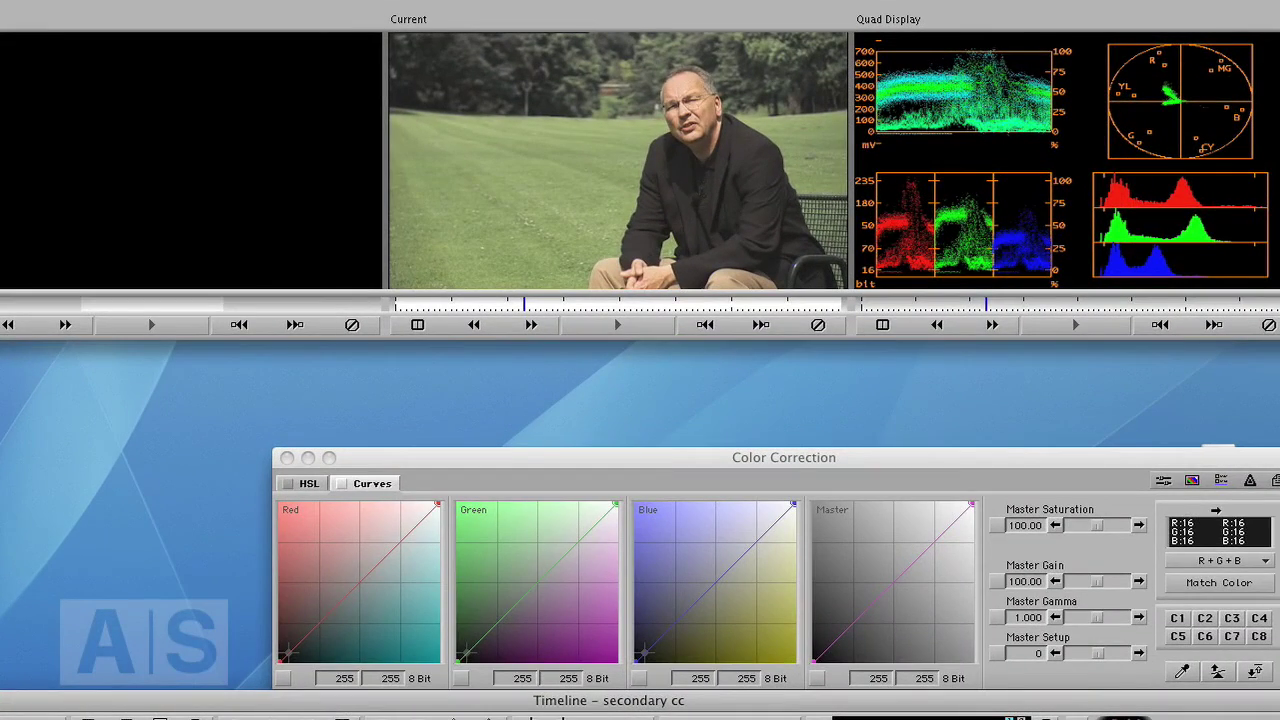
key(space)
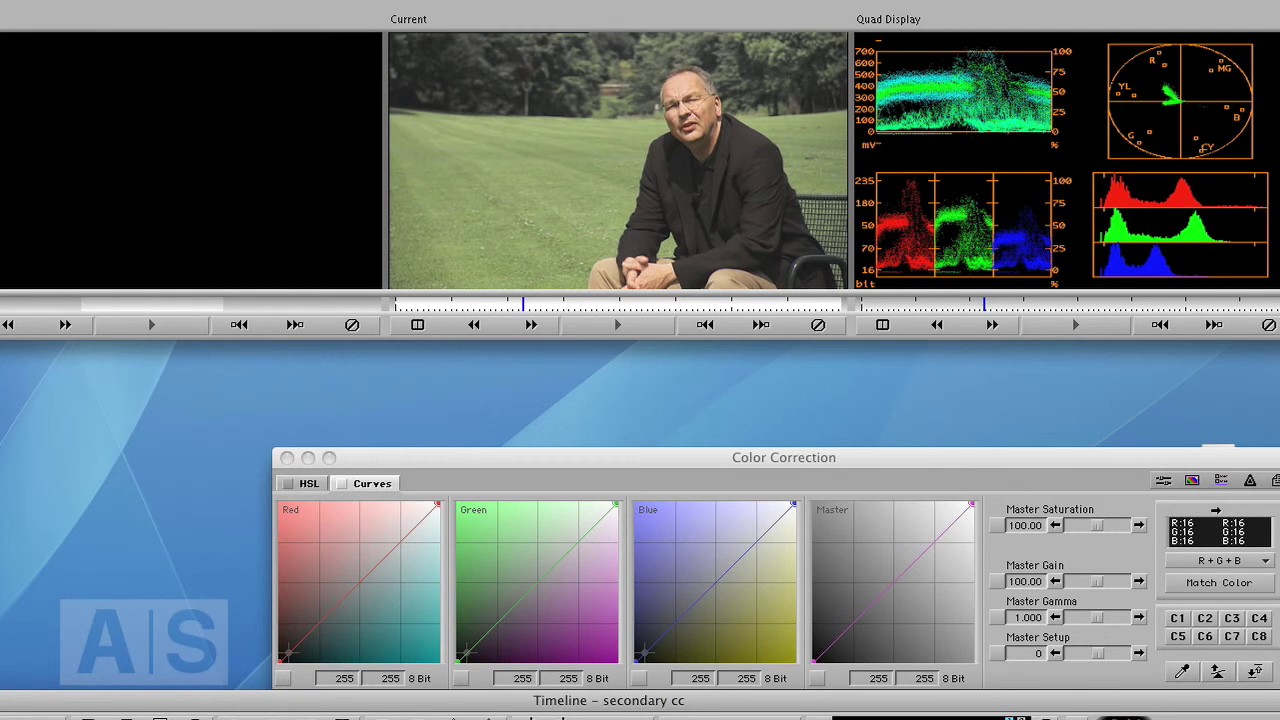
Step: Lower the Blue and Red curve top points and raise HSL Saturation to 138.27
click(793, 508)
drag(794, 508, 801, 533)
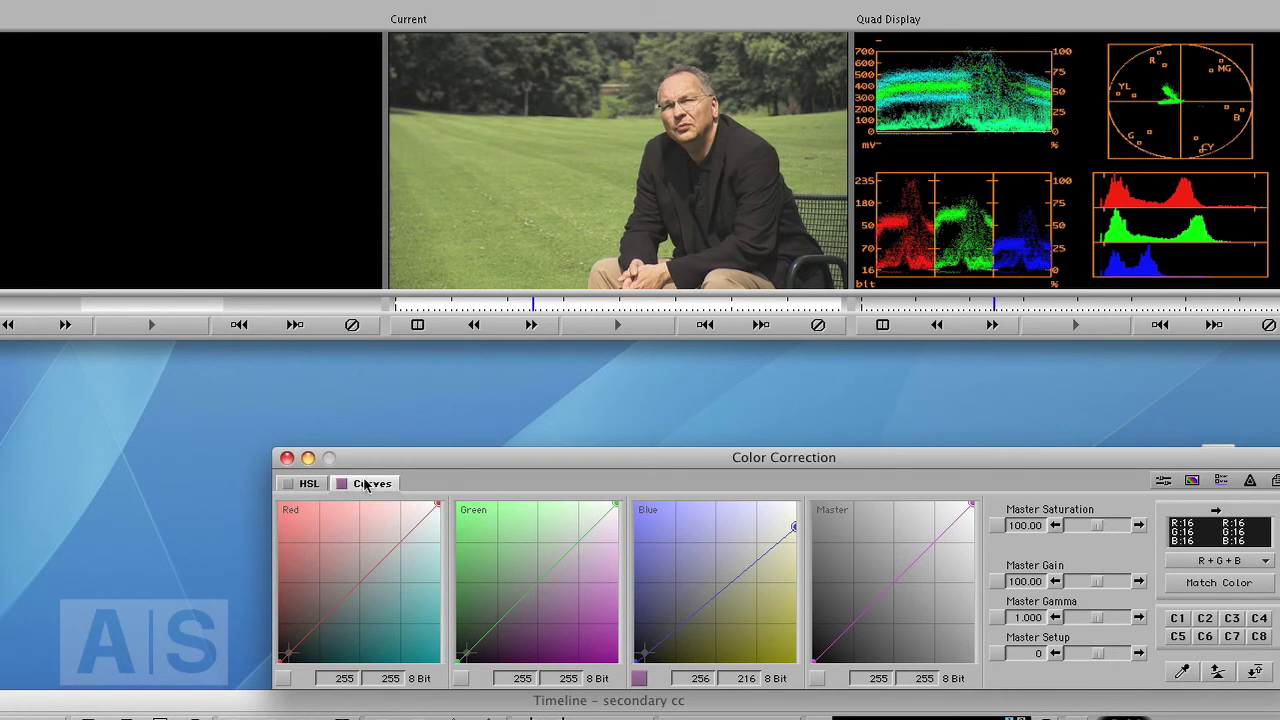
drag(435, 507, 434, 503)
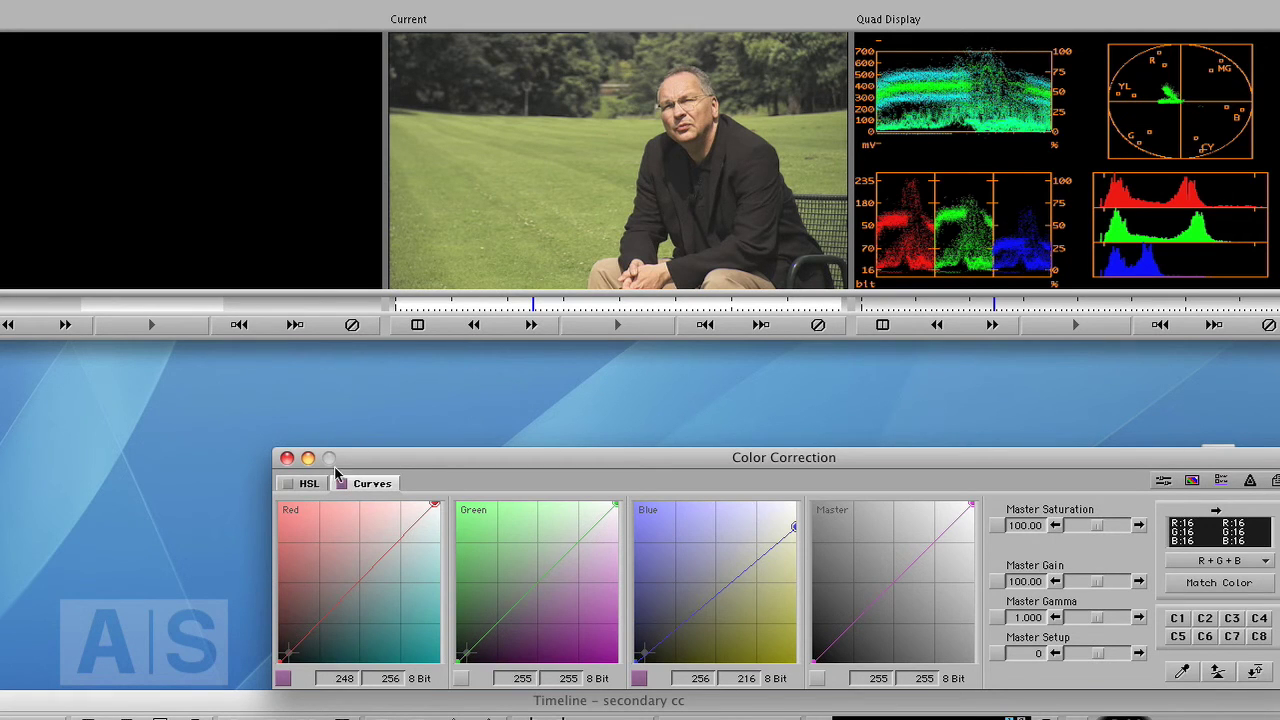
click(309, 484)
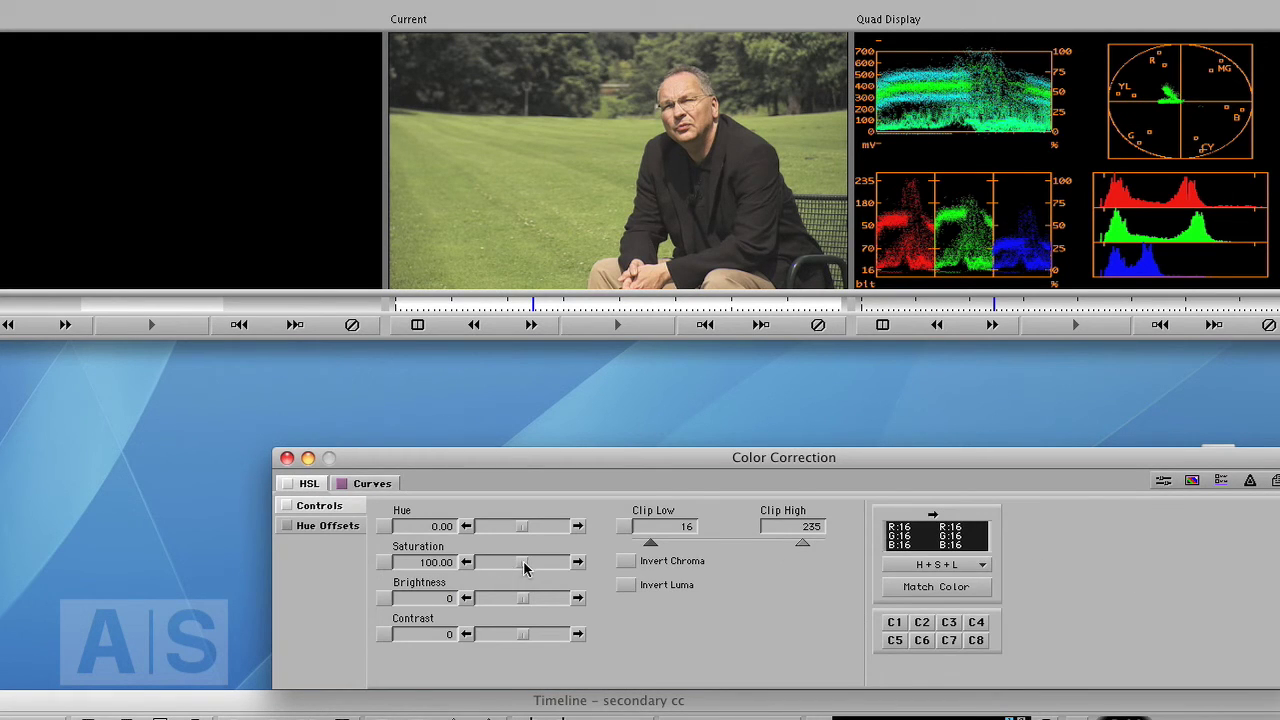
mouse_move(525, 567)
mouse_down()
mouse_move(558, 567)
mouse_move(531, 565)
mouse_up()
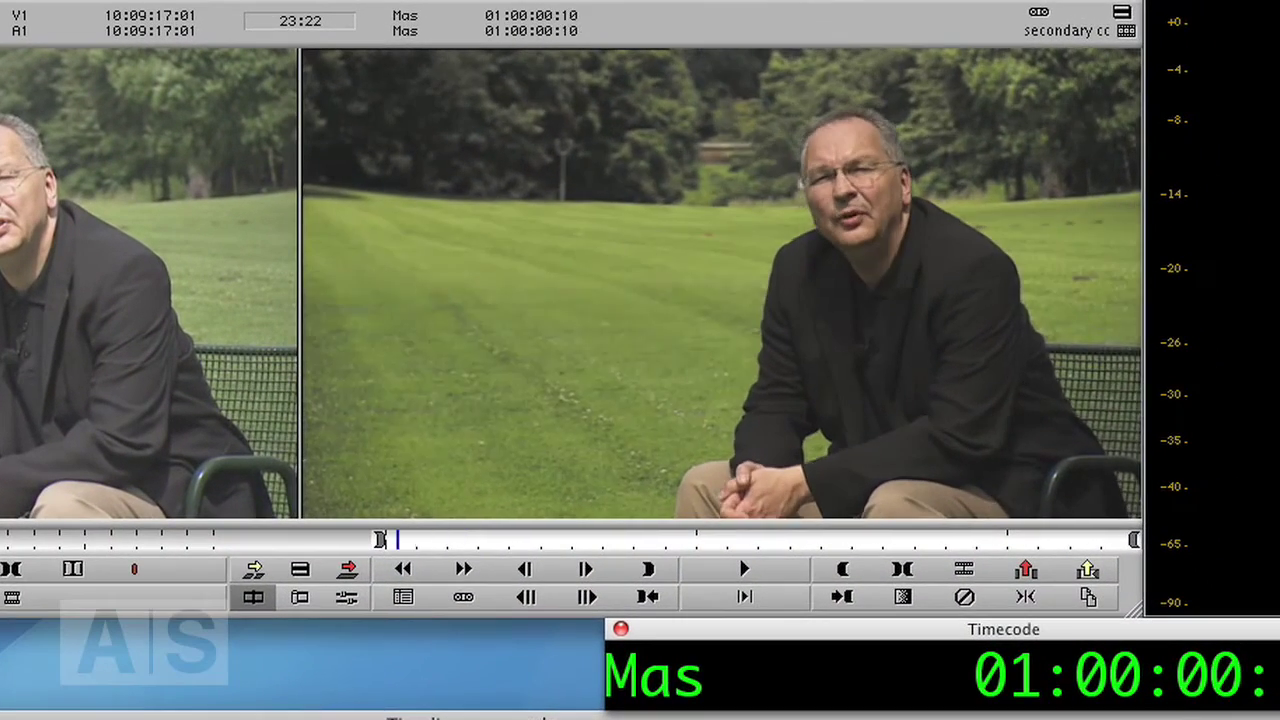
Step: Play back the graded clip and stop at 01:00:08:02
key(space)
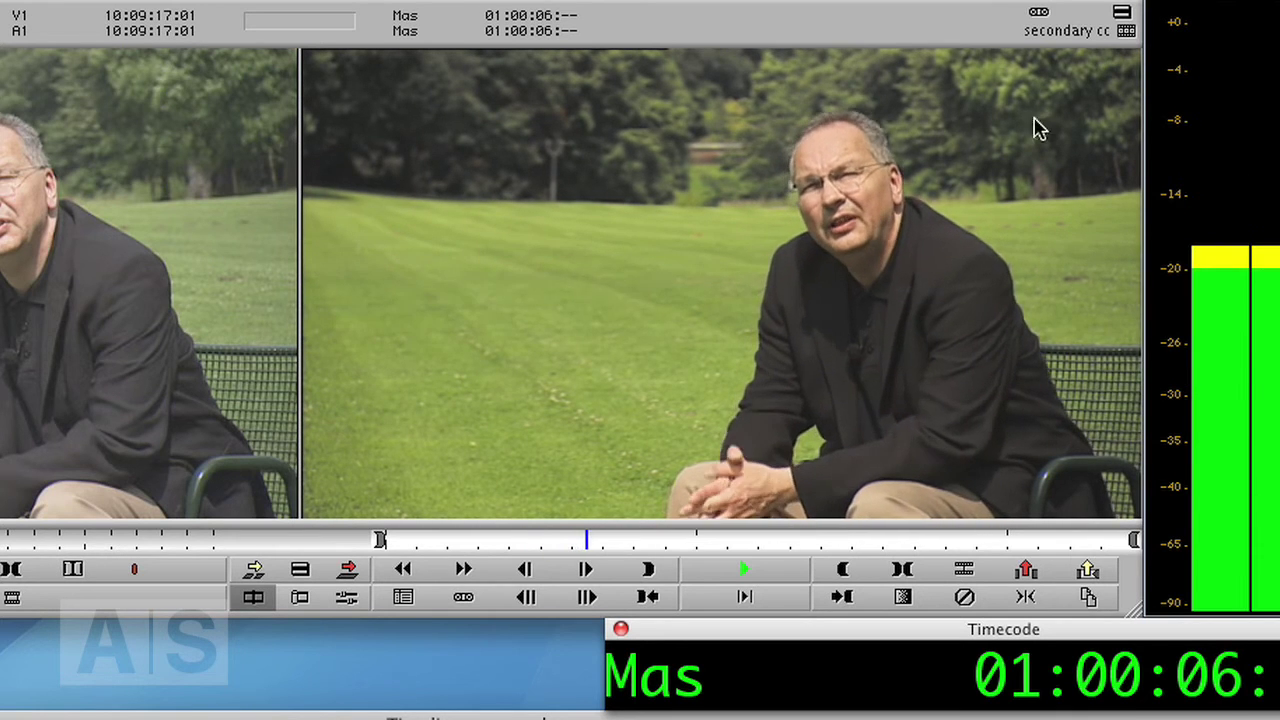
key(space)
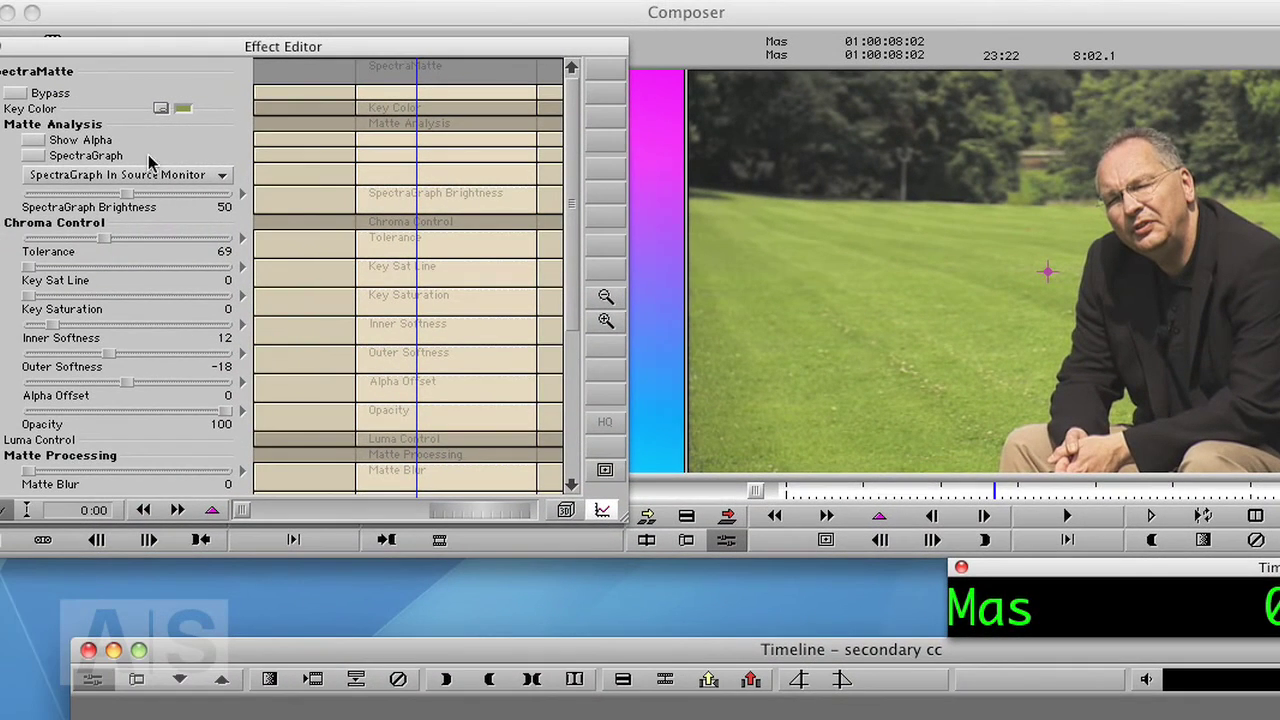
Step: Show the SpectraMatte alpha matte at frame 01:00:01:04
click(33, 140)
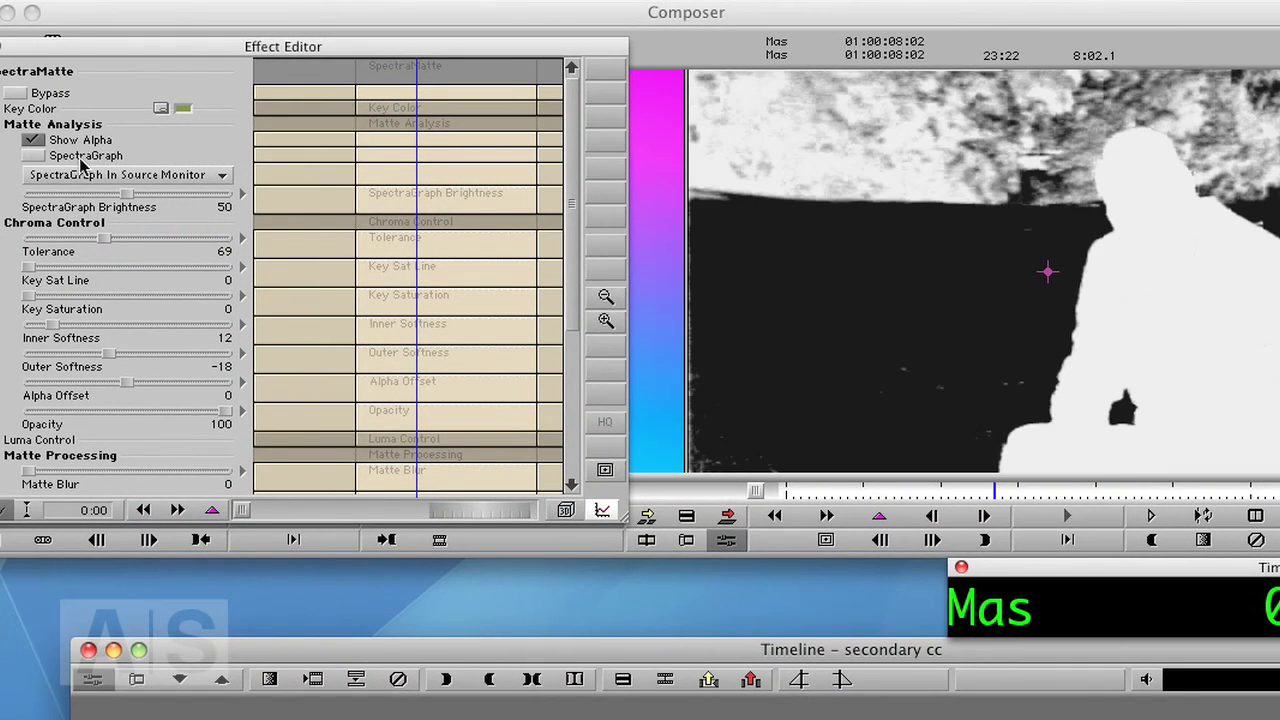
click(820, 491)
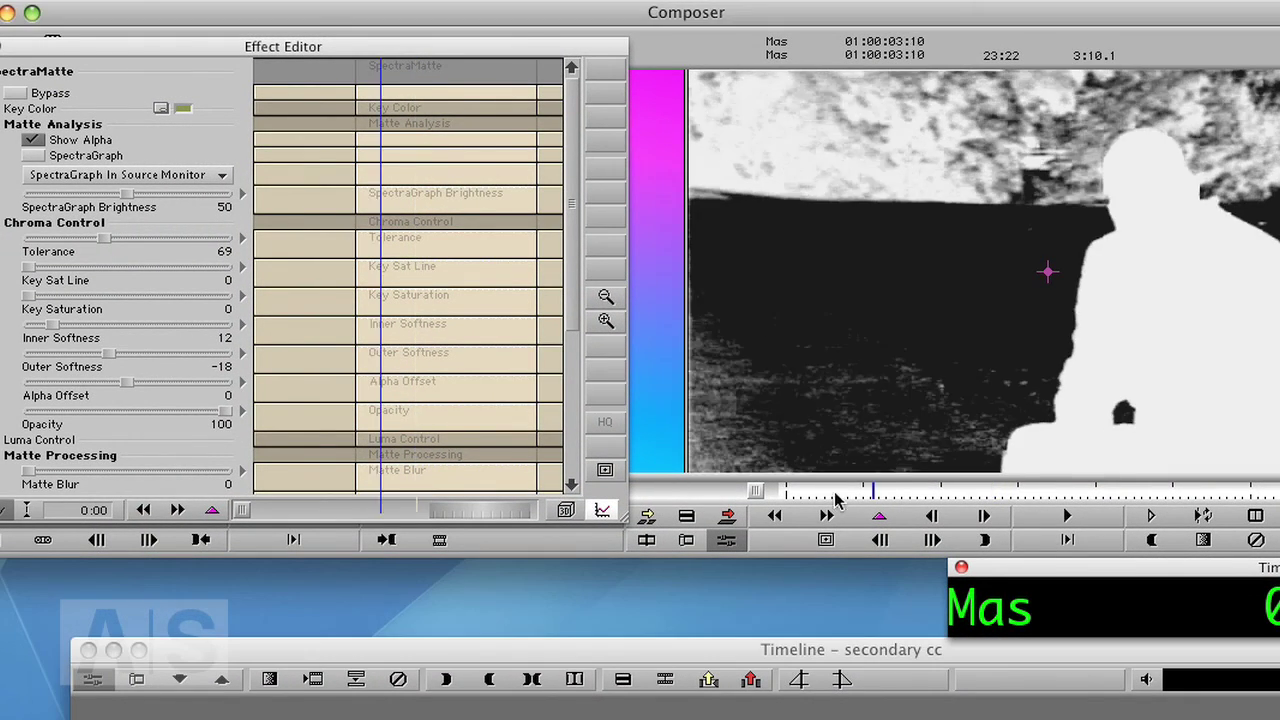
key(space)
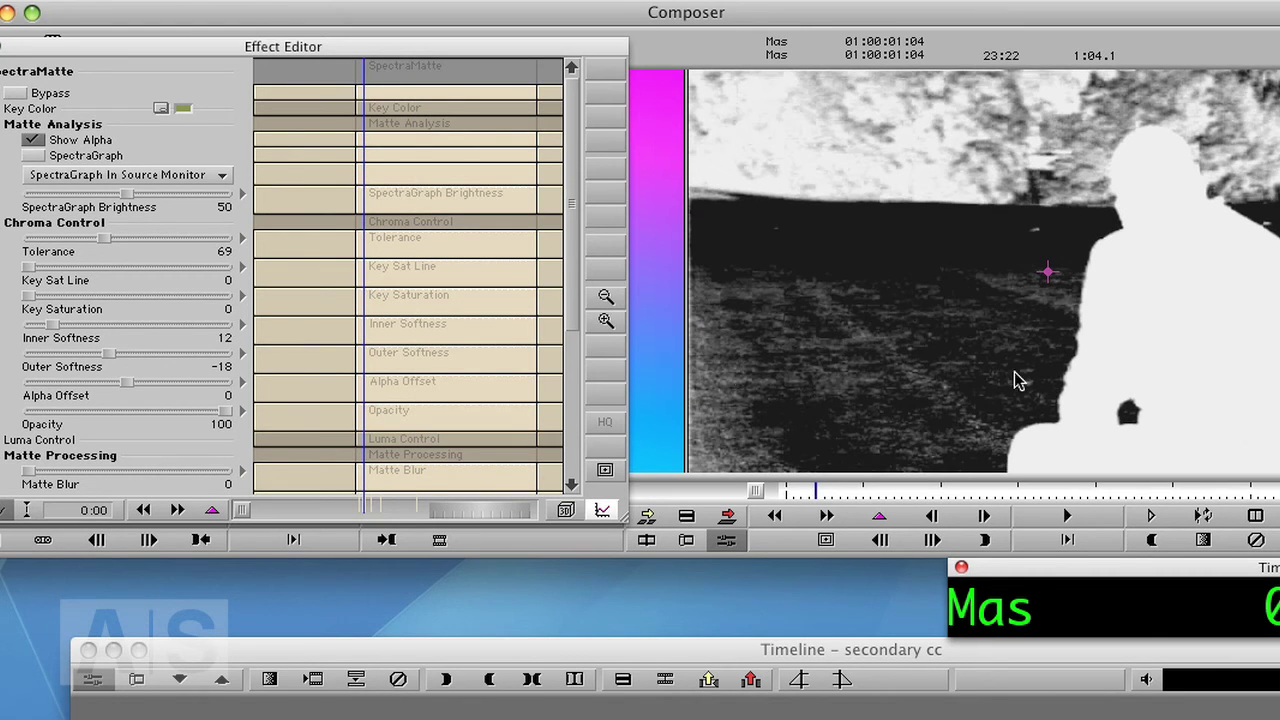
scroll(571, 225, down, 2)
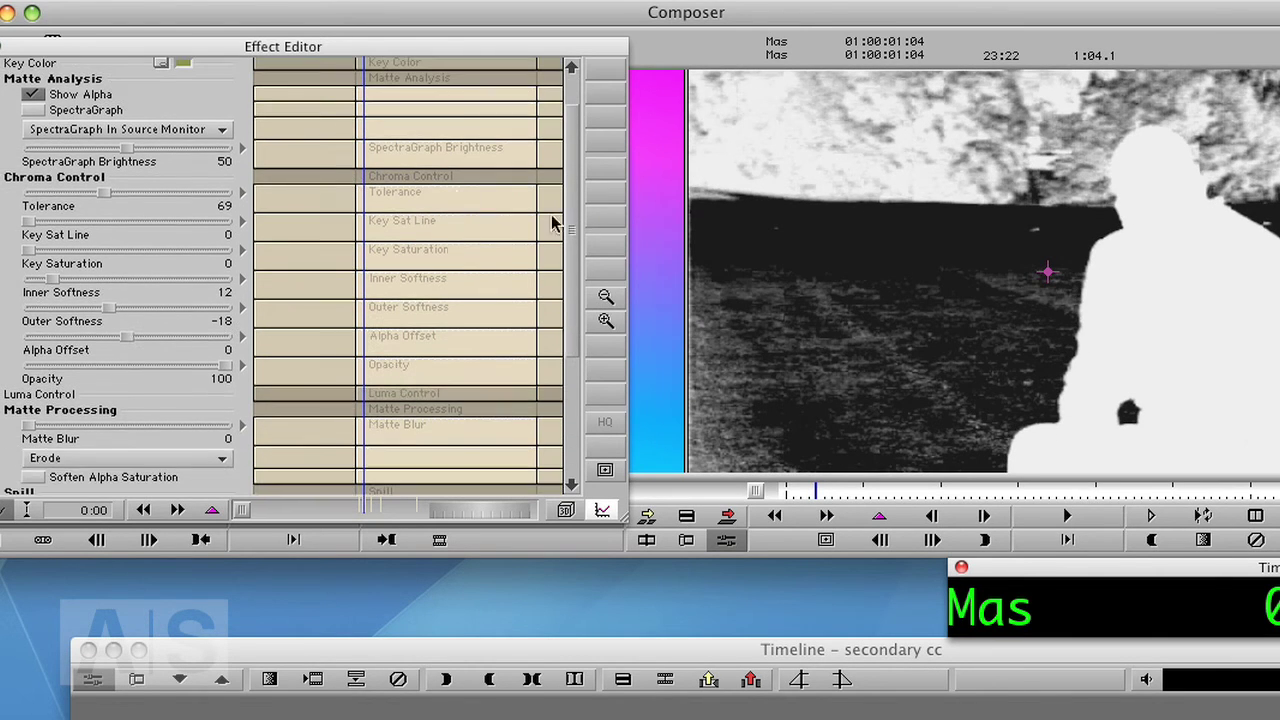
Step: Set Tolerance 90, Matte Blur 16 and Outer Softness -35, then hide the alpha
mouse_move(103, 205)
mouse_down()
mouse_move(149, 207)
mouse_move(124, 212)
mouse_up()
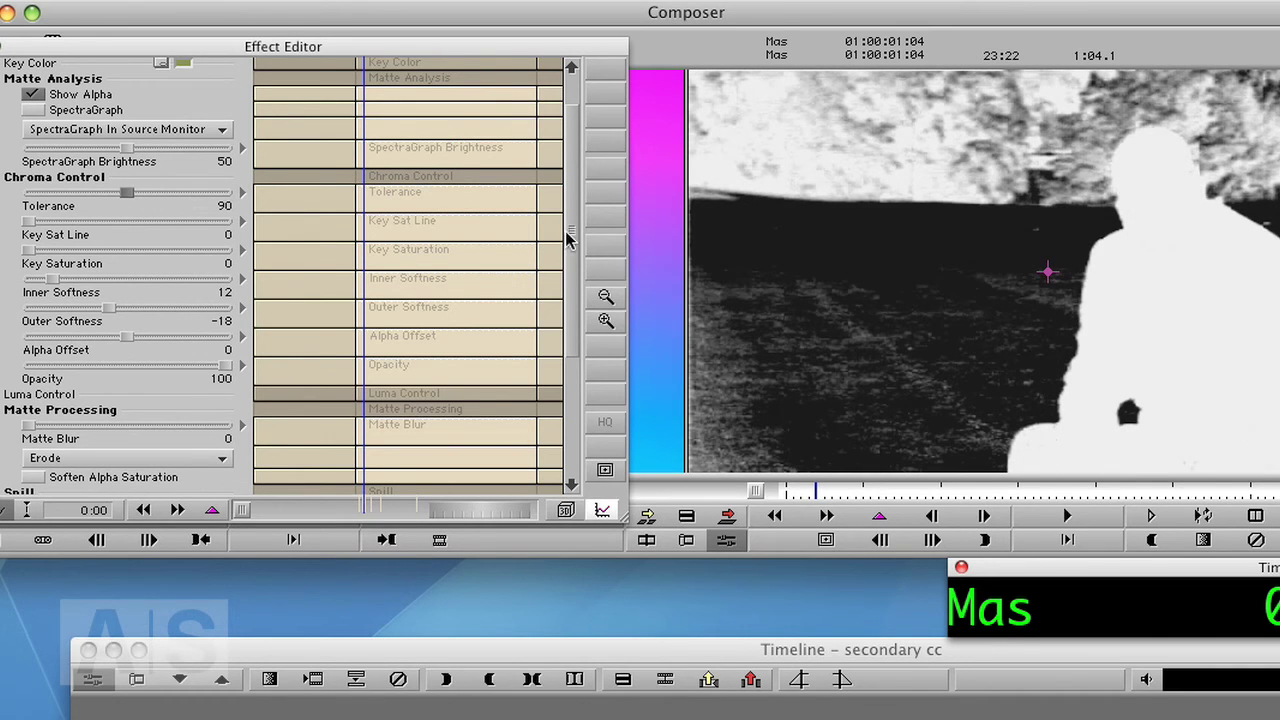
drag(571, 234, 560, 290)
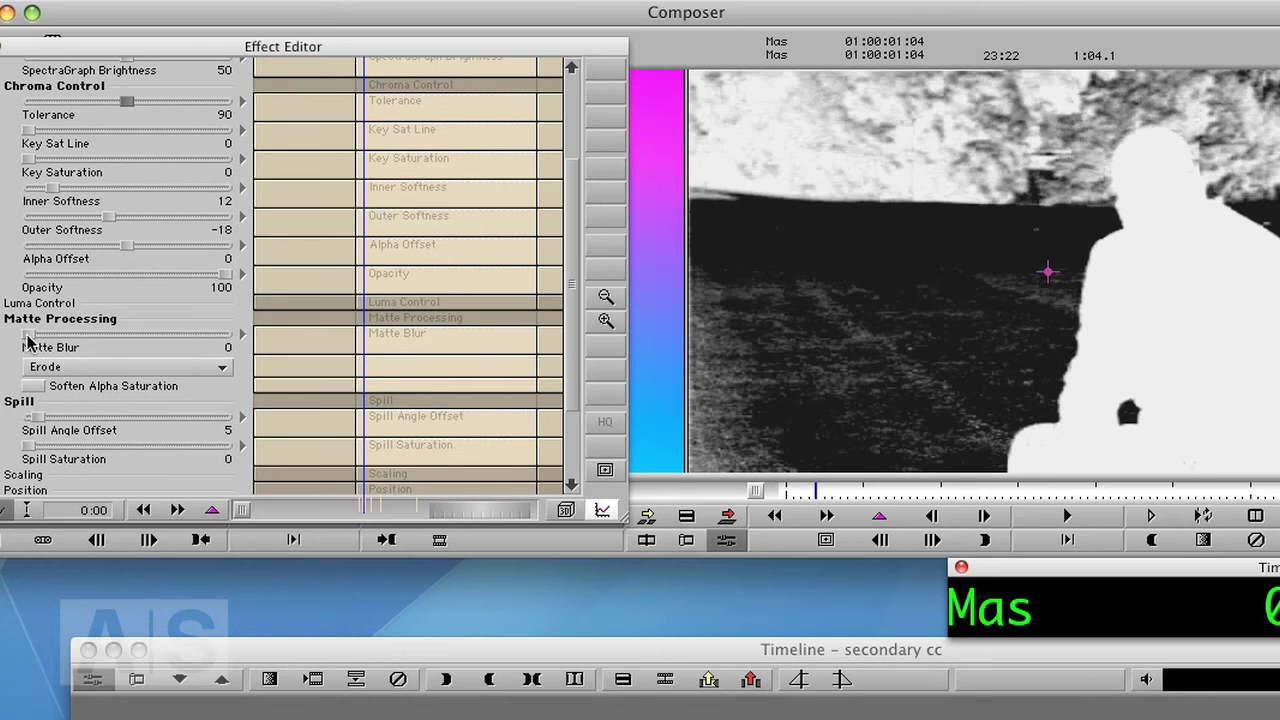
drag(27, 336, 62, 341)
drag(110, 226, 96, 238)
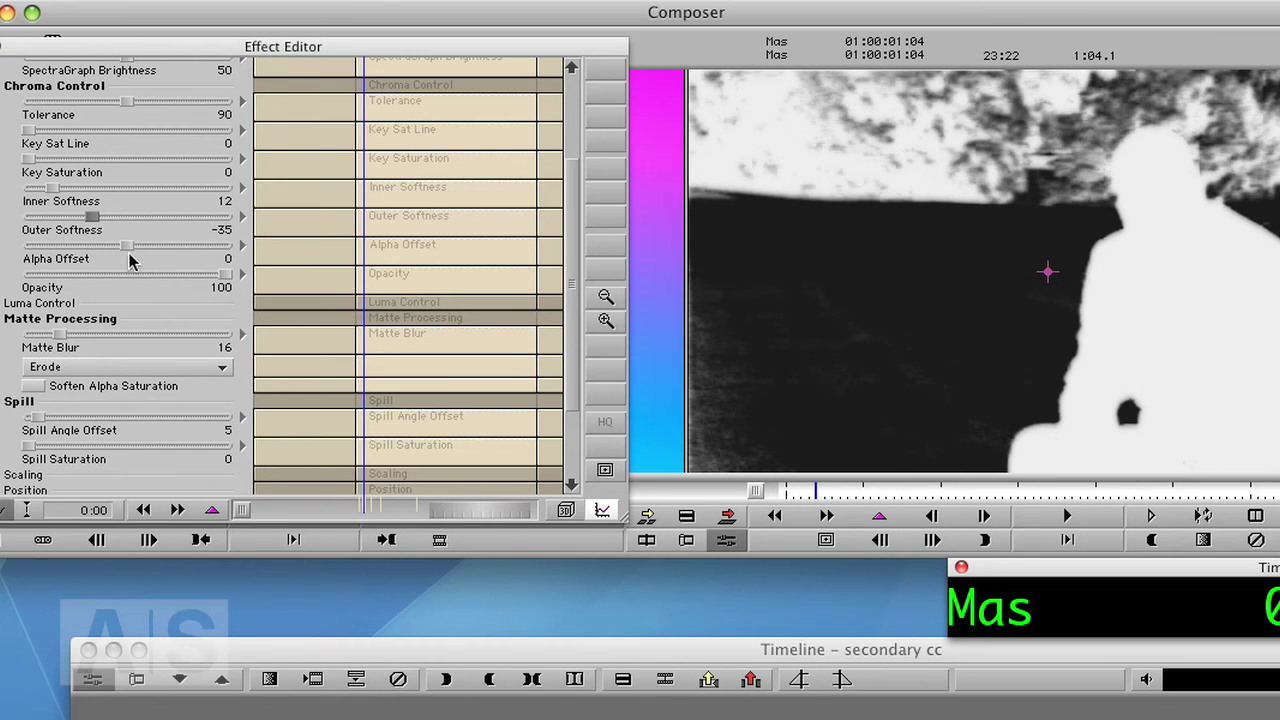
scroll(408, 141, up, 5)
click(33, 141)
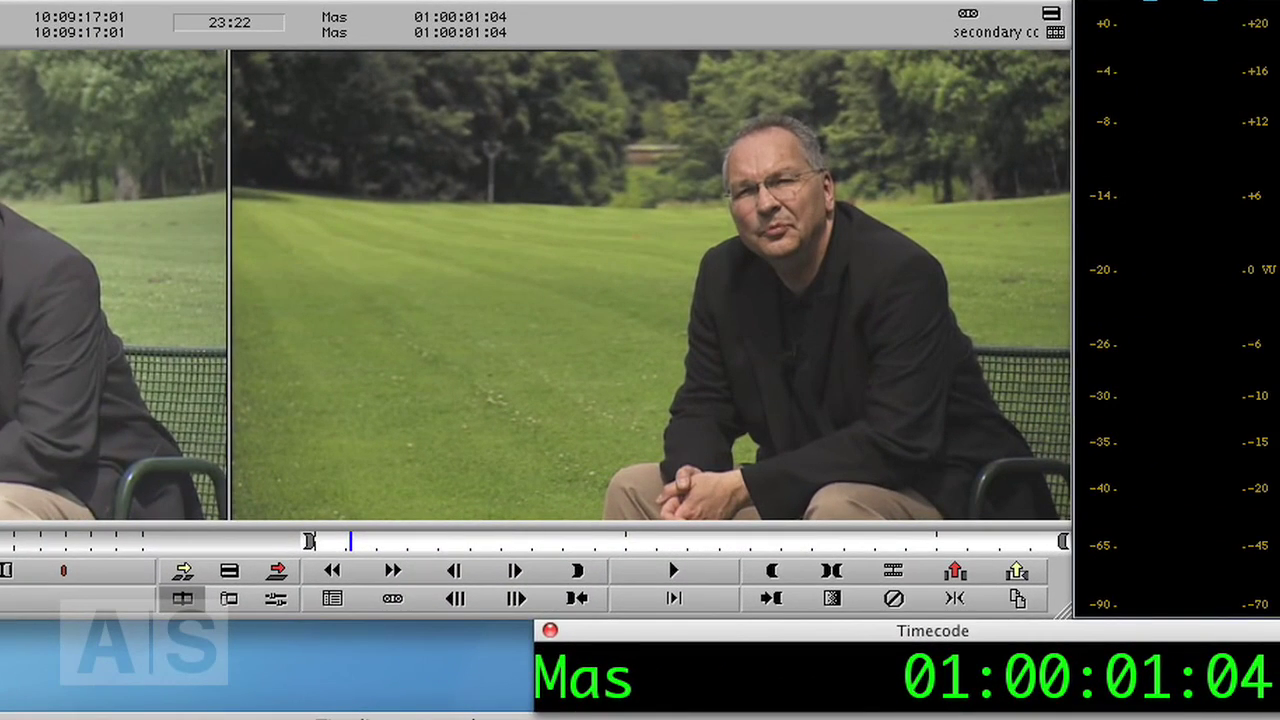
key(j)
key(space)
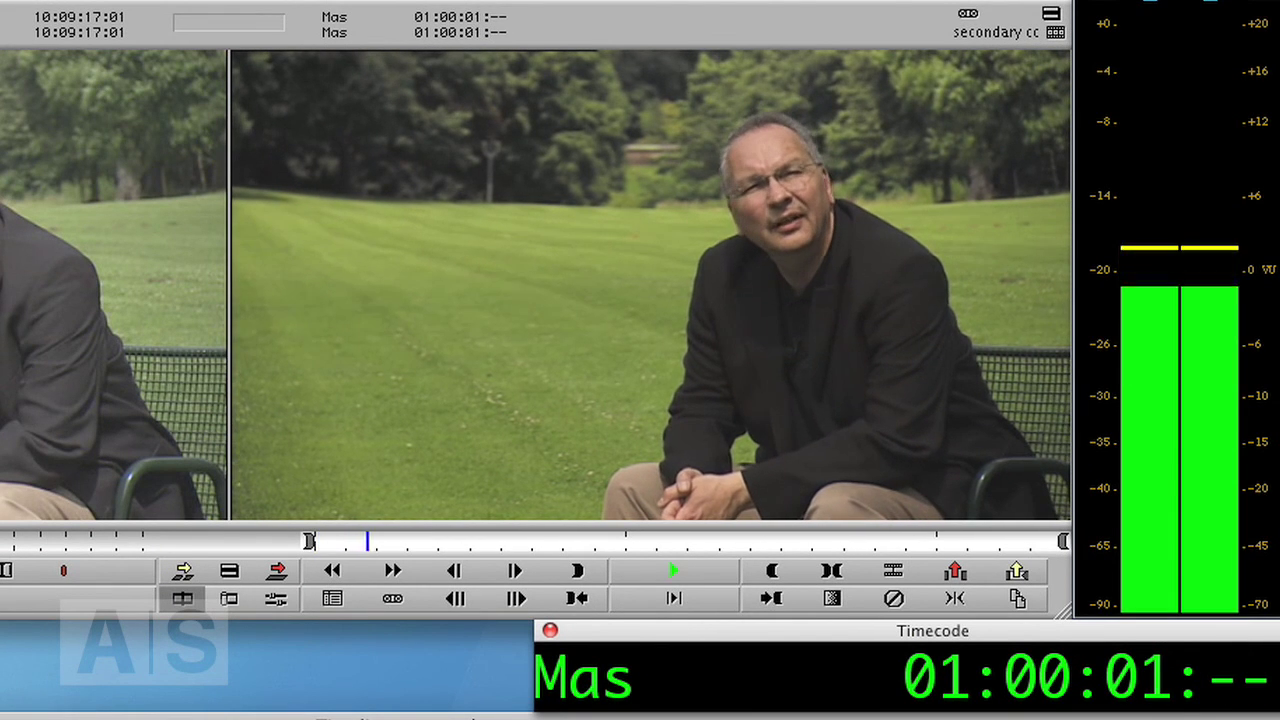
key(space)
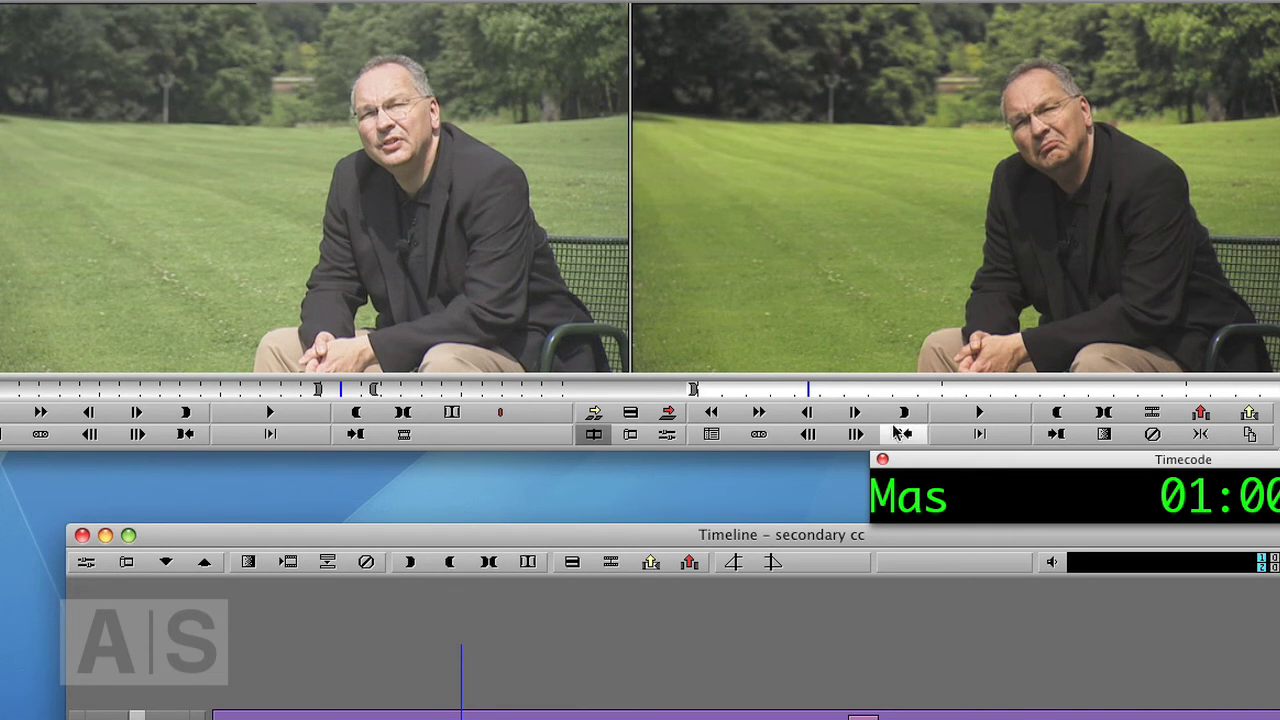
click(811, 402)
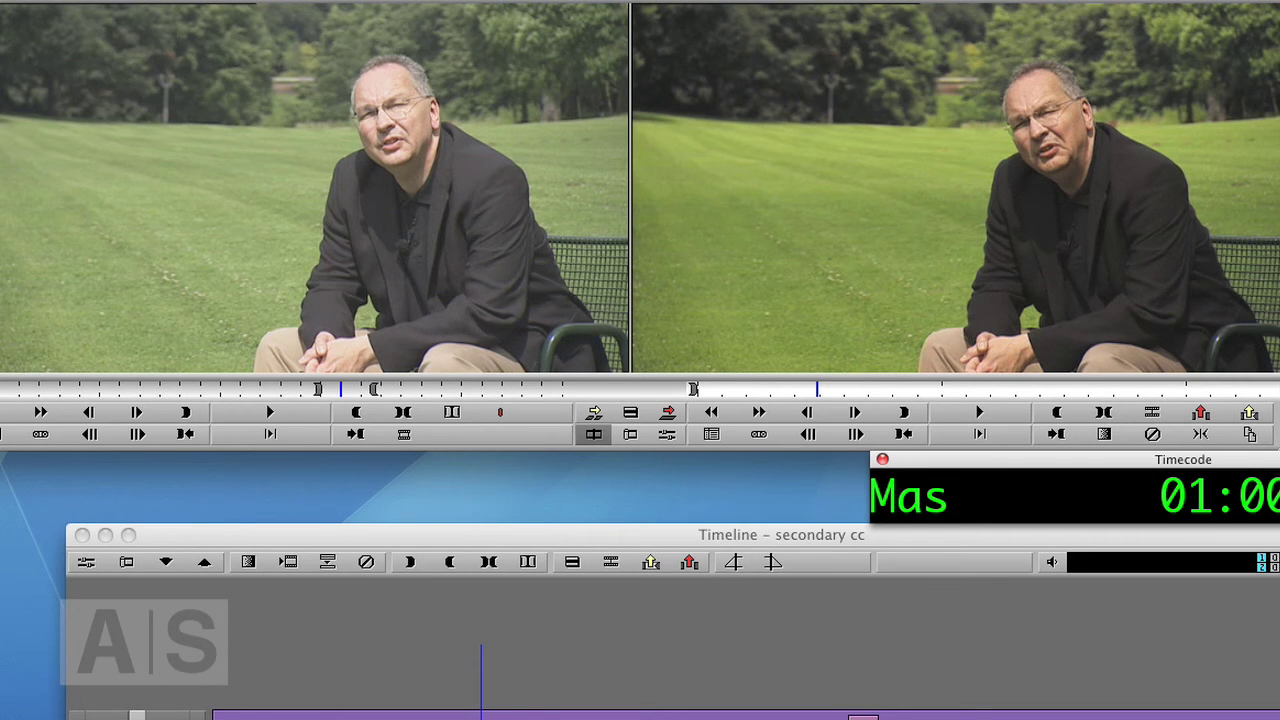
key(space)
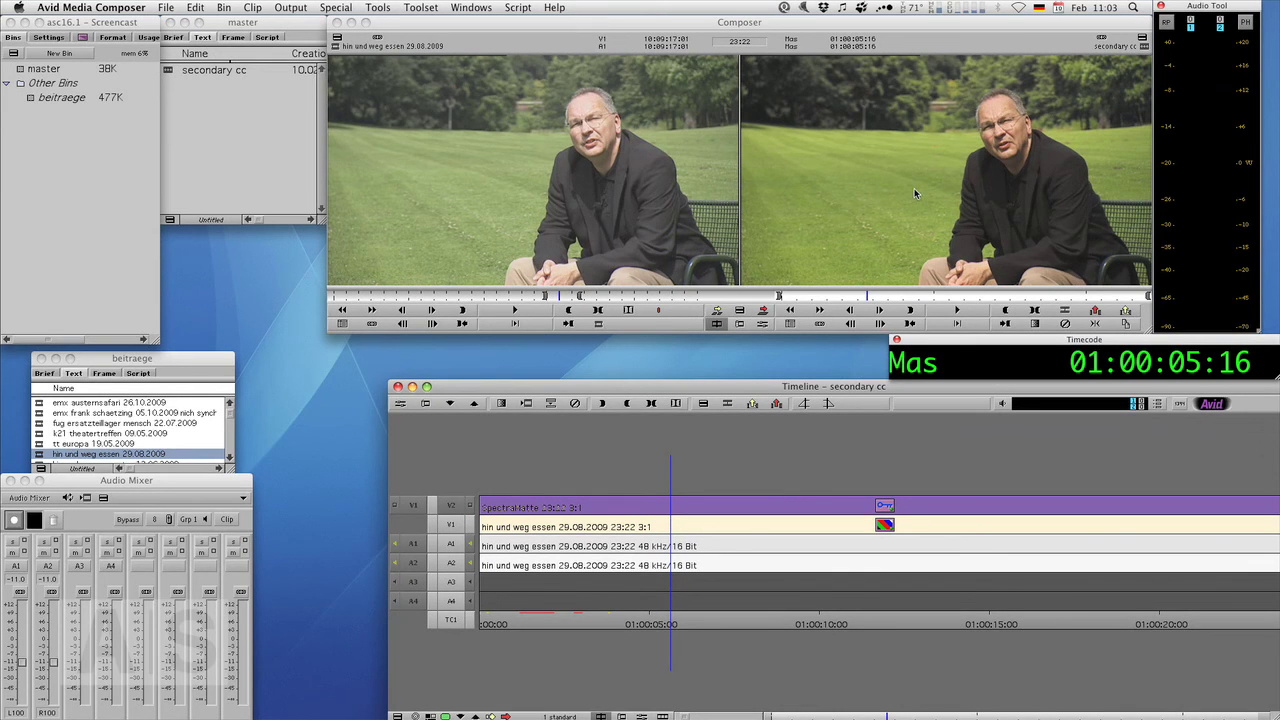
Step: Bring Chromium, showing the Avid Screencast website, to the front
key(super+Tab)
key(super+Tab)
key(super+Tab)
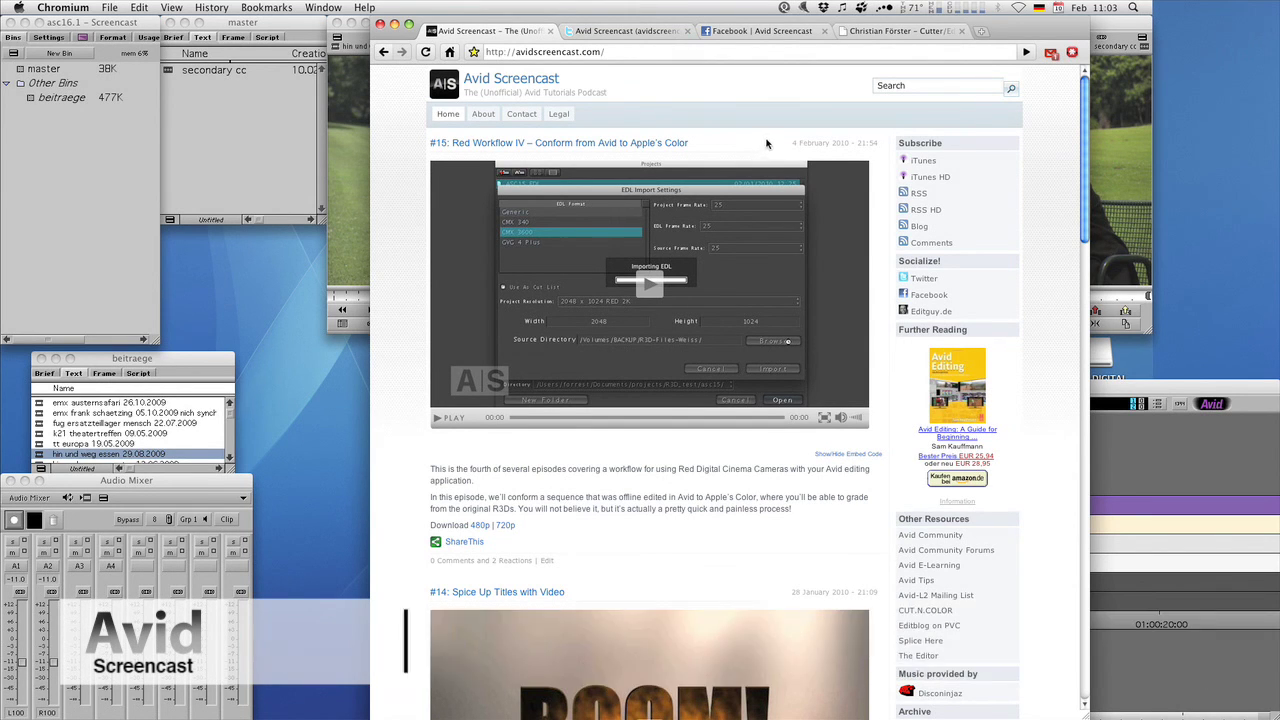
Step: View the Twitter and Facebook pages, ending on the filmschneider.de portfolio site
click(634, 32)
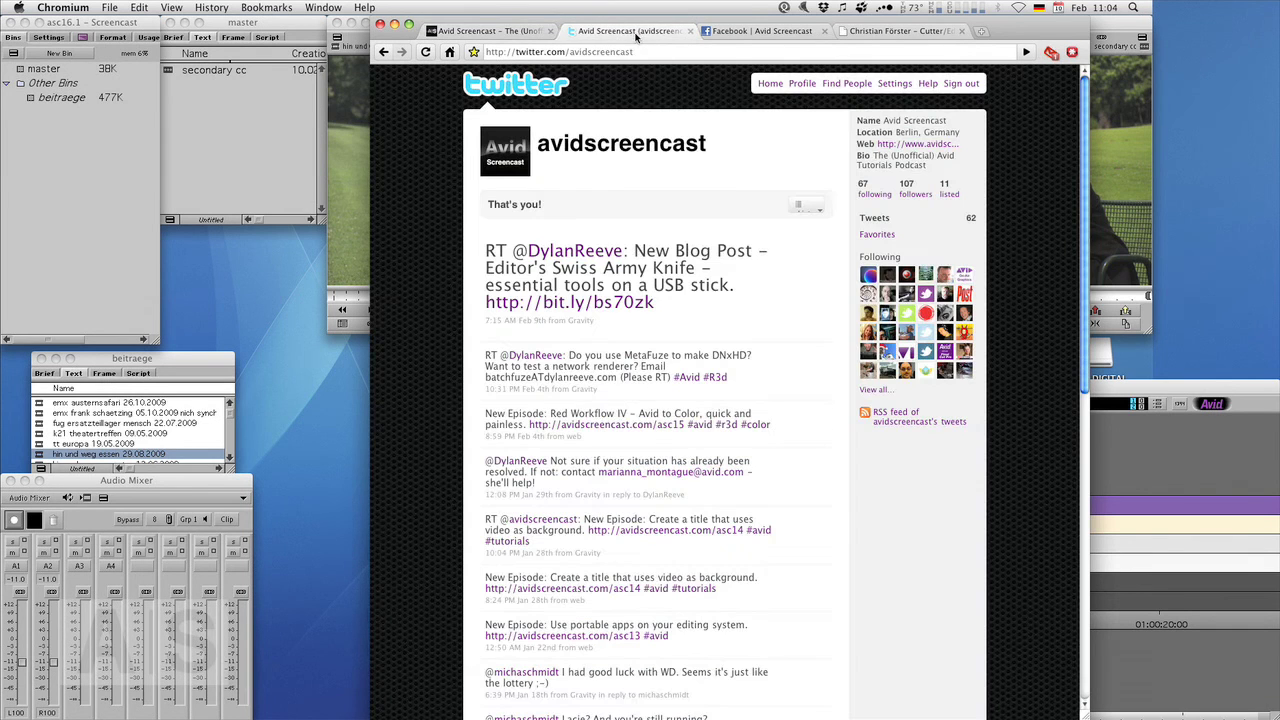
click(778, 36)
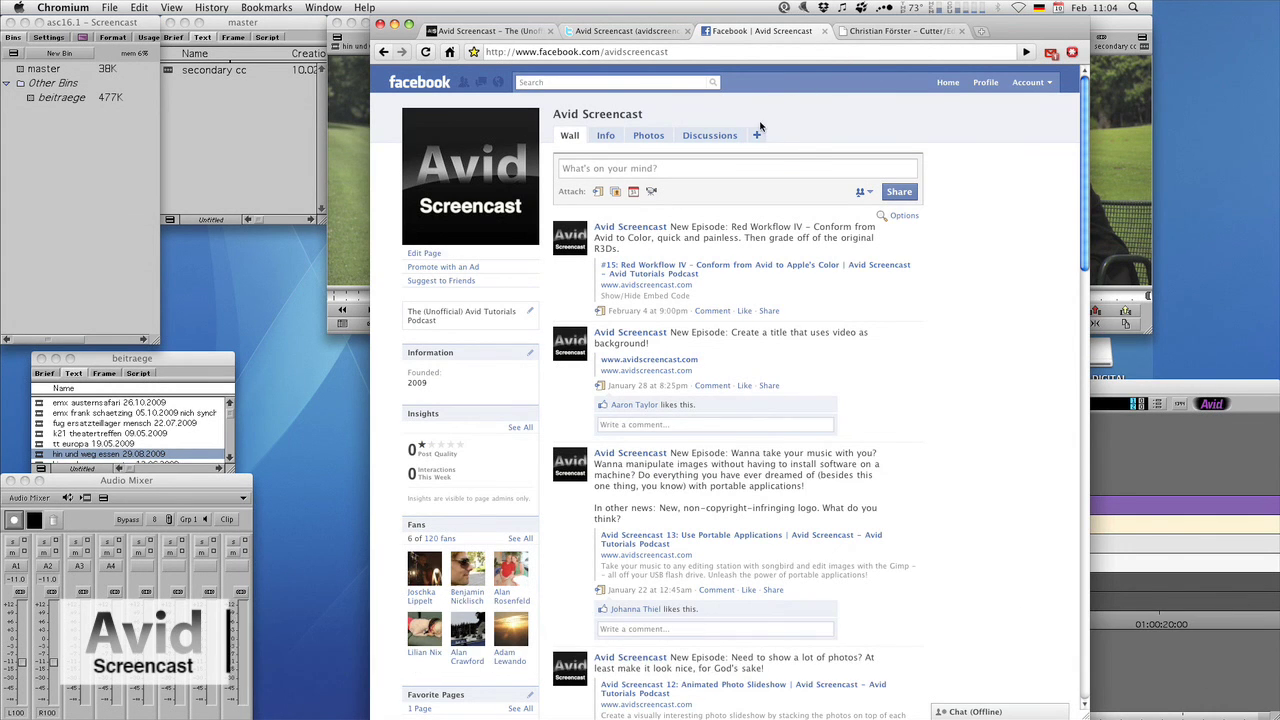
click(911, 35)
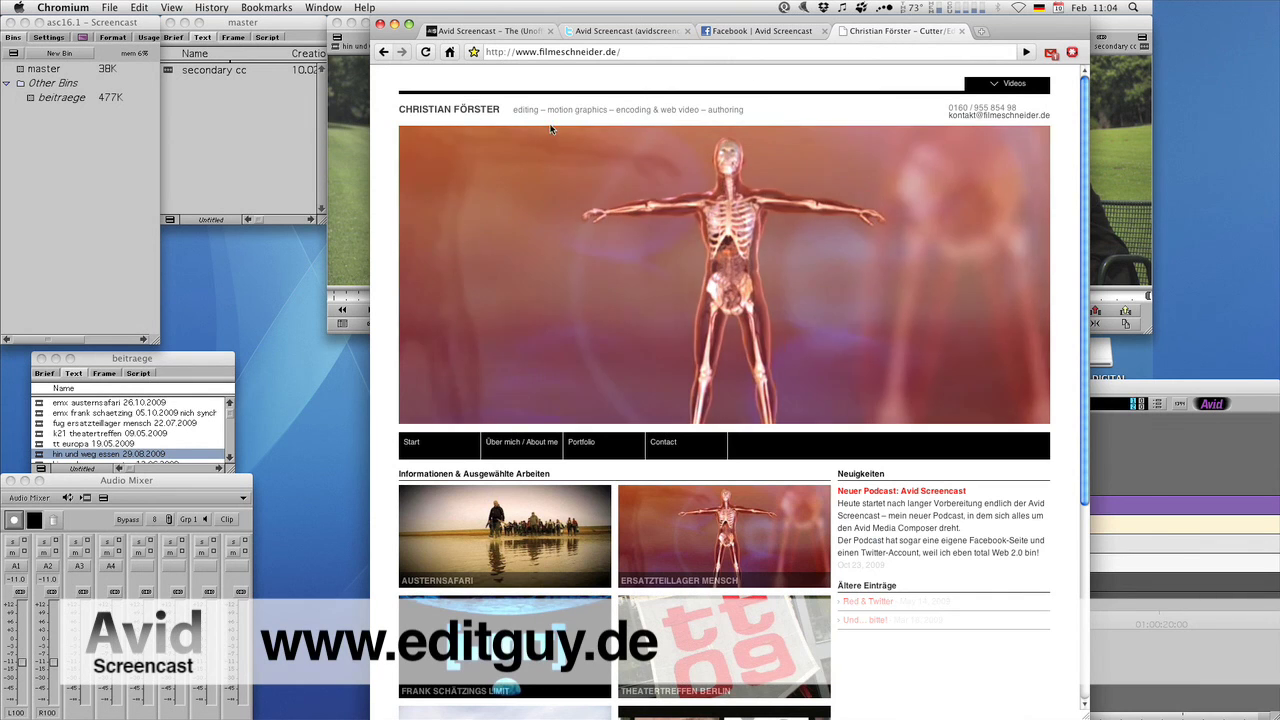